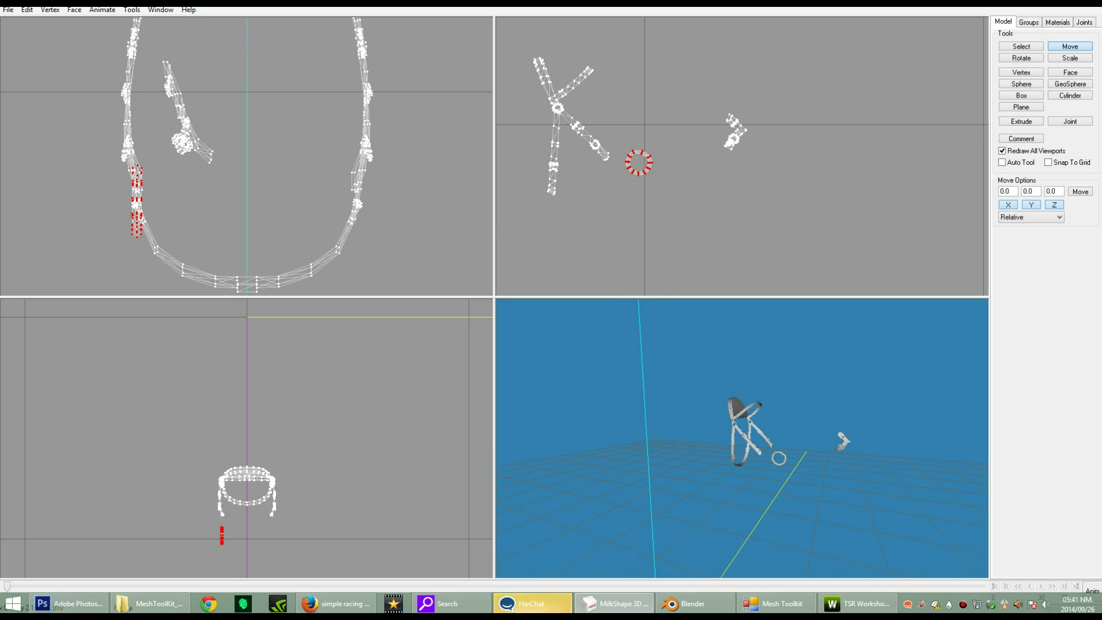
# Unhide the horse head group and bring back the modelling tools for fitting the bridle ring
pyautogui.click(1070, 136)
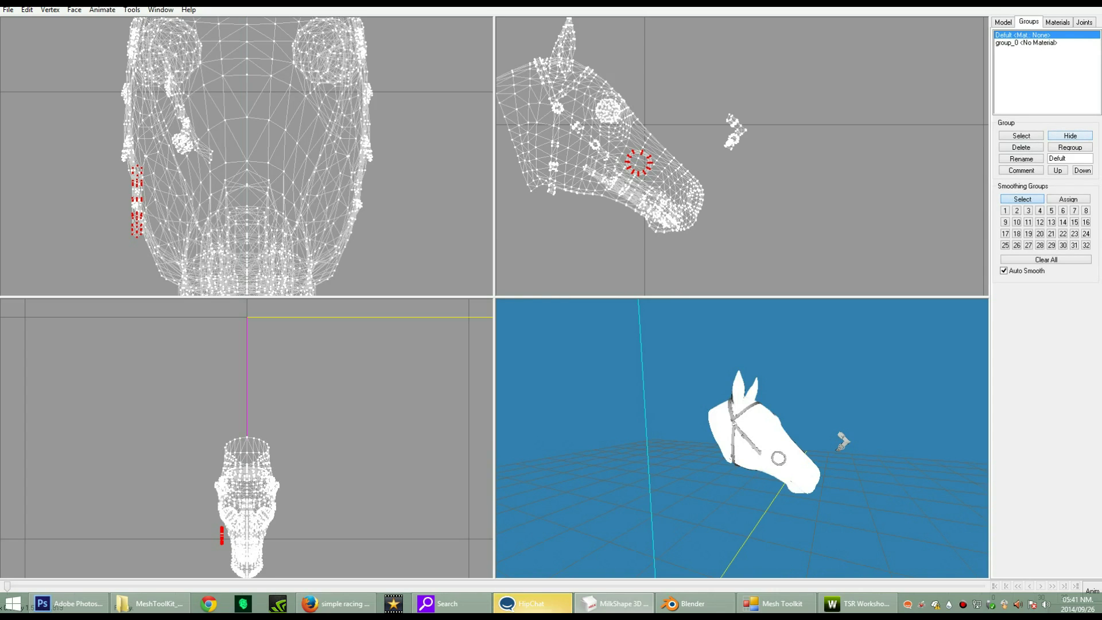
pyautogui.moveTo(763, 436)
pyautogui.mouseDown()
pyautogui.moveTo(798, 439)
pyautogui.moveTo(660, 450)
pyautogui.moveTo(749, 445)
pyautogui.mouseUp()
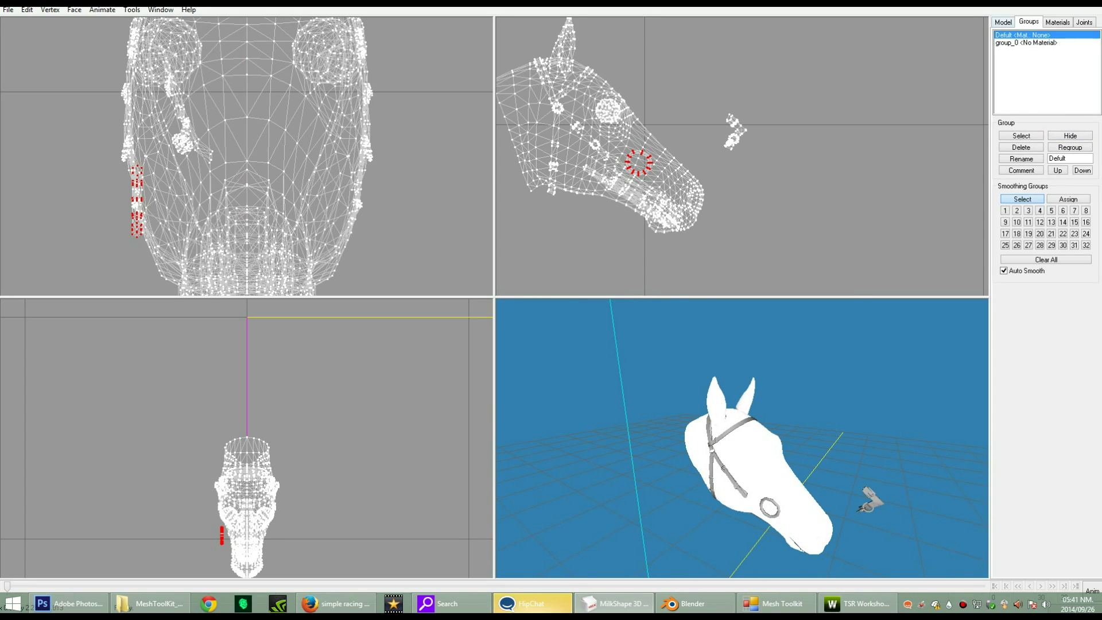
pyautogui.click(1004, 23)
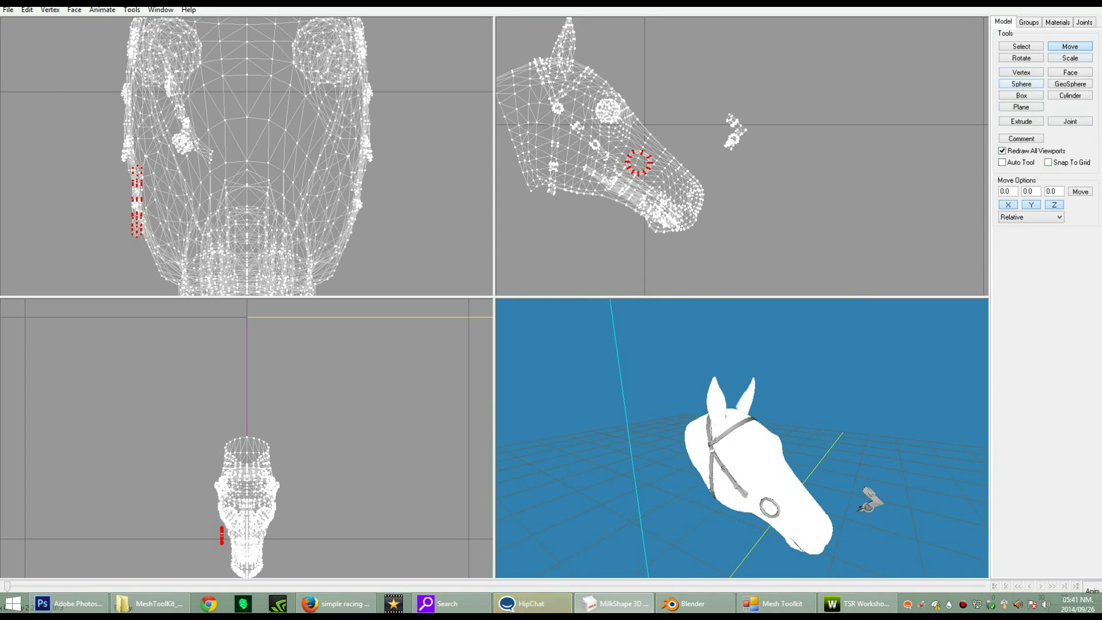
pyautogui.moveTo(741, 453)
pyautogui.mouseDown()
pyautogui.moveTo(745, 422)
pyautogui.moveTo(739, 434)
pyautogui.mouseUp()
pyautogui.moveTo(832, 446); pyautogui.dragTo(845, 458)
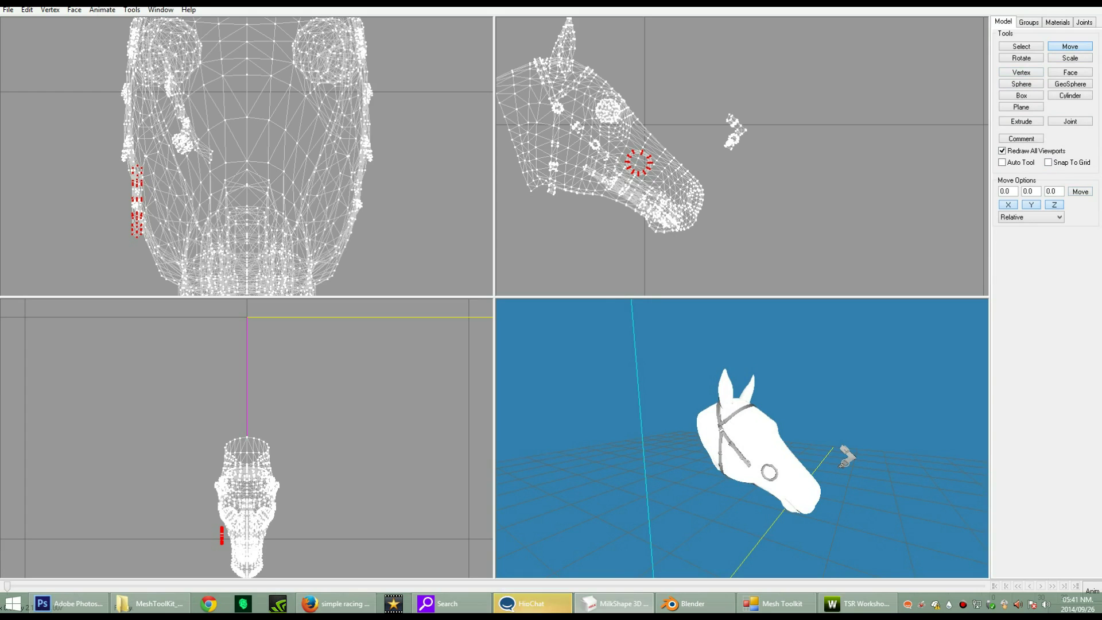
# Switch to the browser to study the bridle reference photo, check the HipChat conversation, and return to MilkShape 3D
pyautogui.click(336, 603)
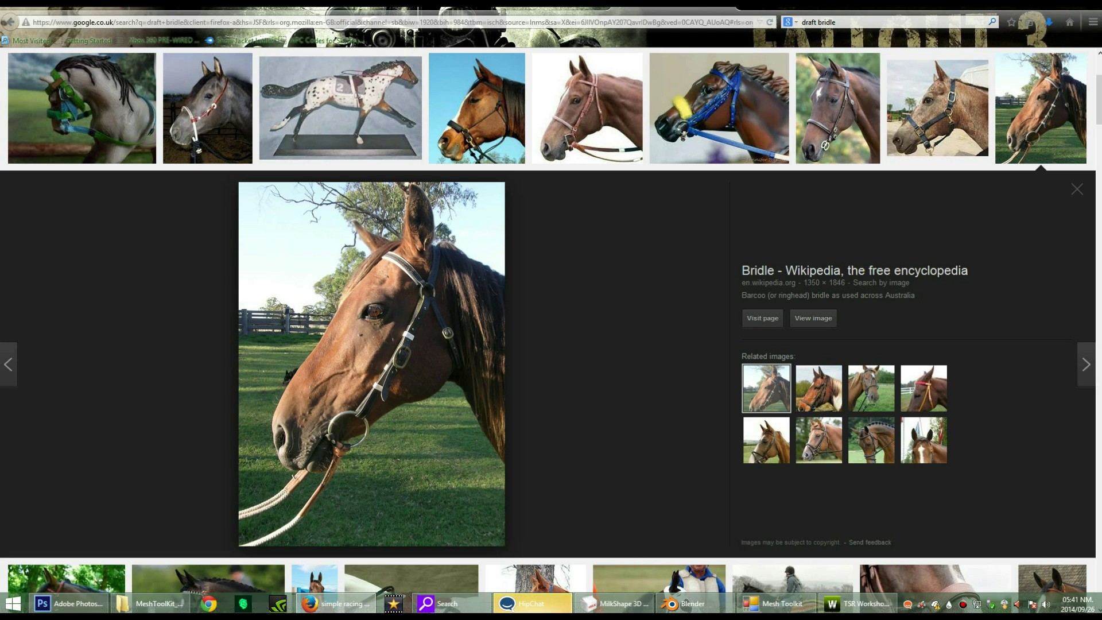
pyautogui.moveTo(531, 603)
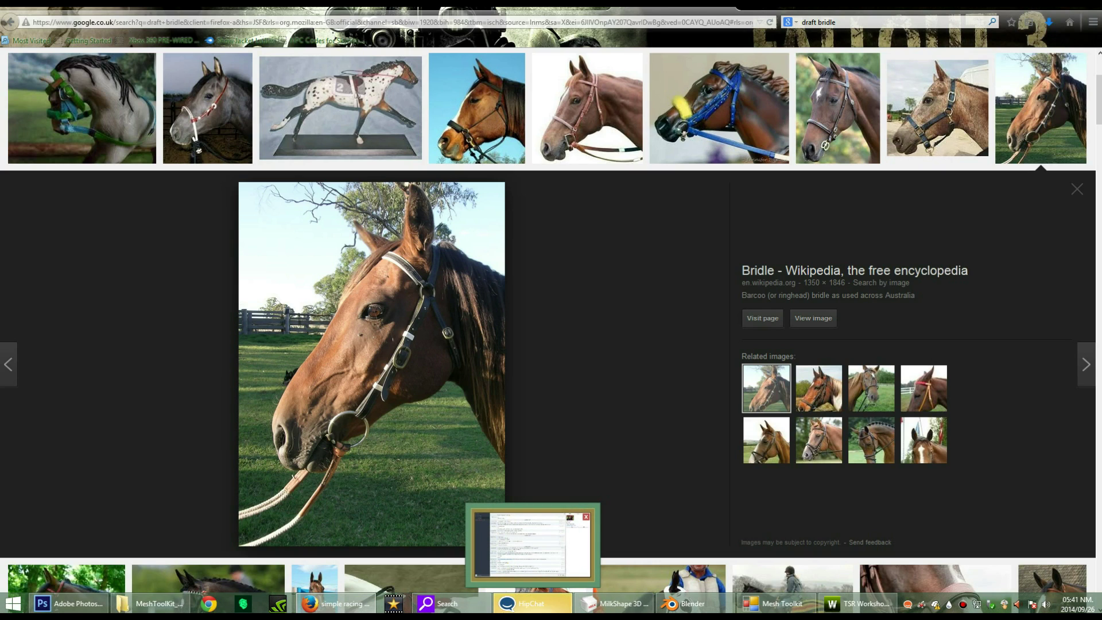
pyautogui.click(533, 544)
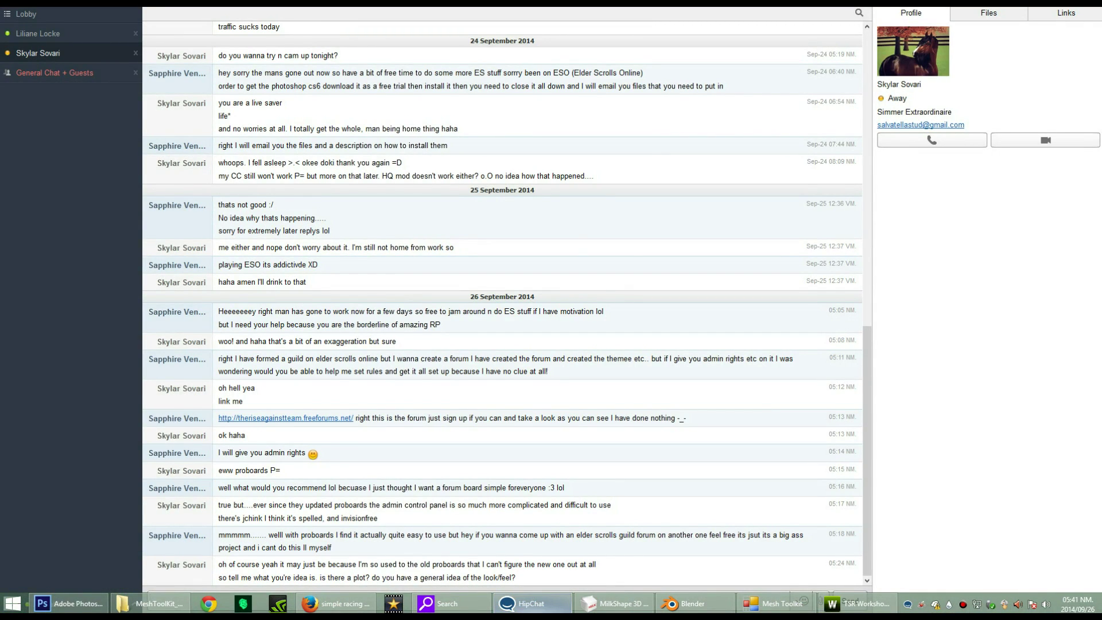
pyautogui.click(532, 603)
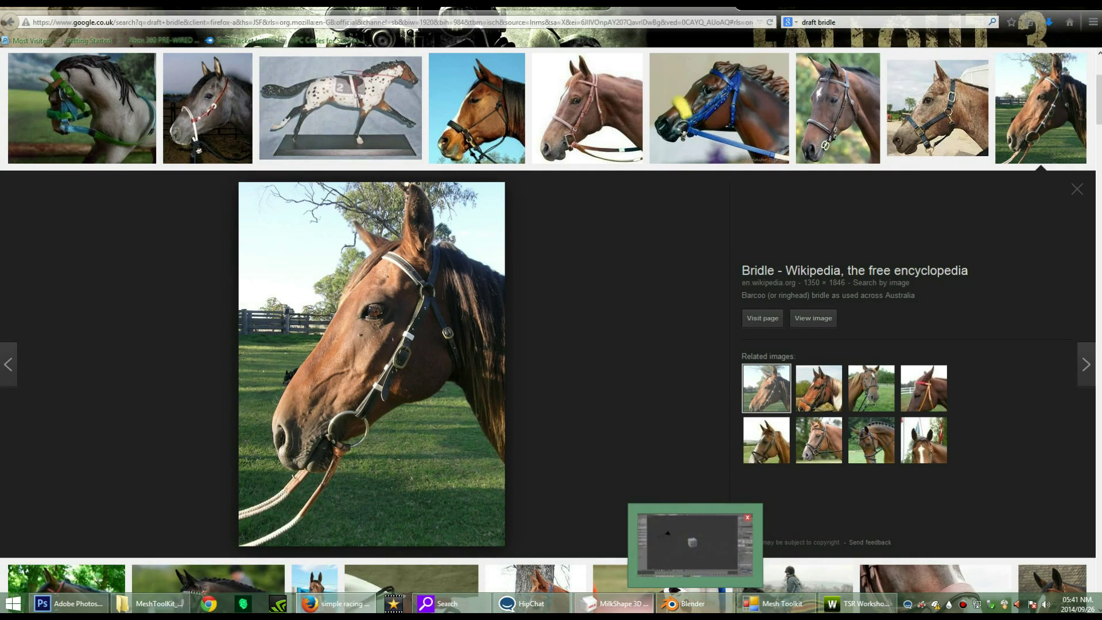
pyautogui.click(615, 603)
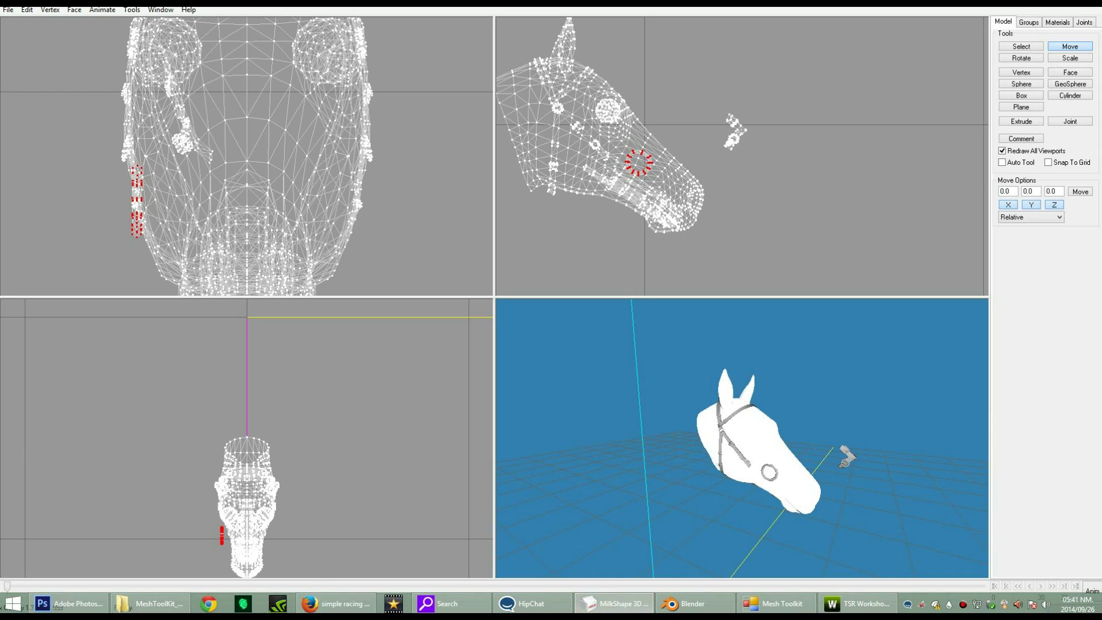
# Enlarge the selected bit ring about its center of mass by repeated 1.1 scaling on all axes, undoing the last enlargement
pyautogui.click(1070, 58)
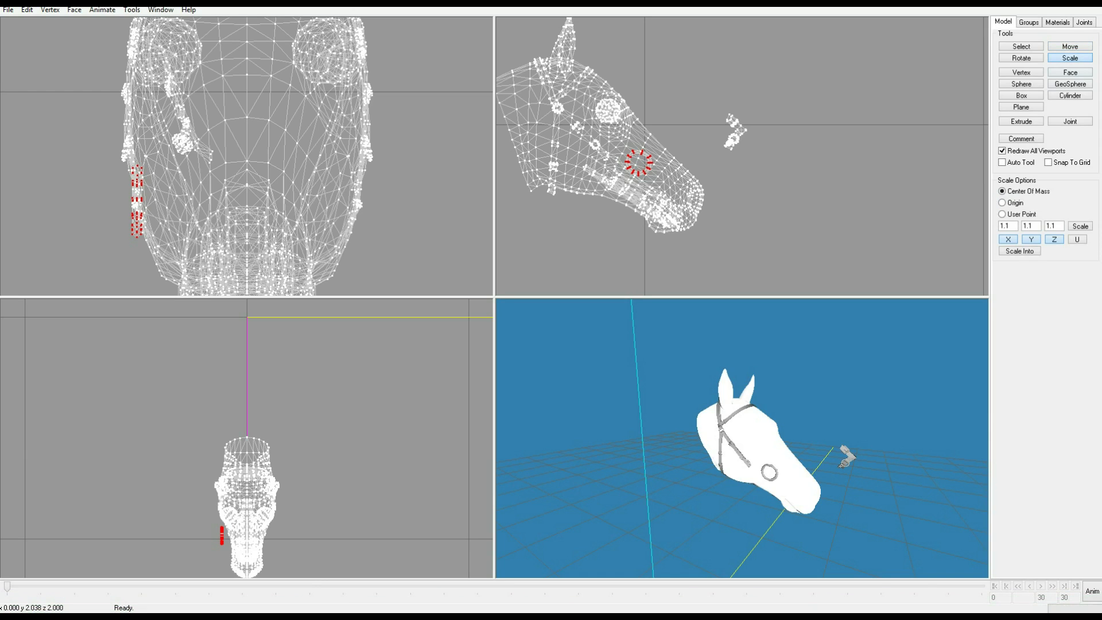
pyautogui.click(1080, 226)
pyautogui.click(1080, 226)
pyautogui.click(1080, 226)
pyautogui.click(1080, 226)
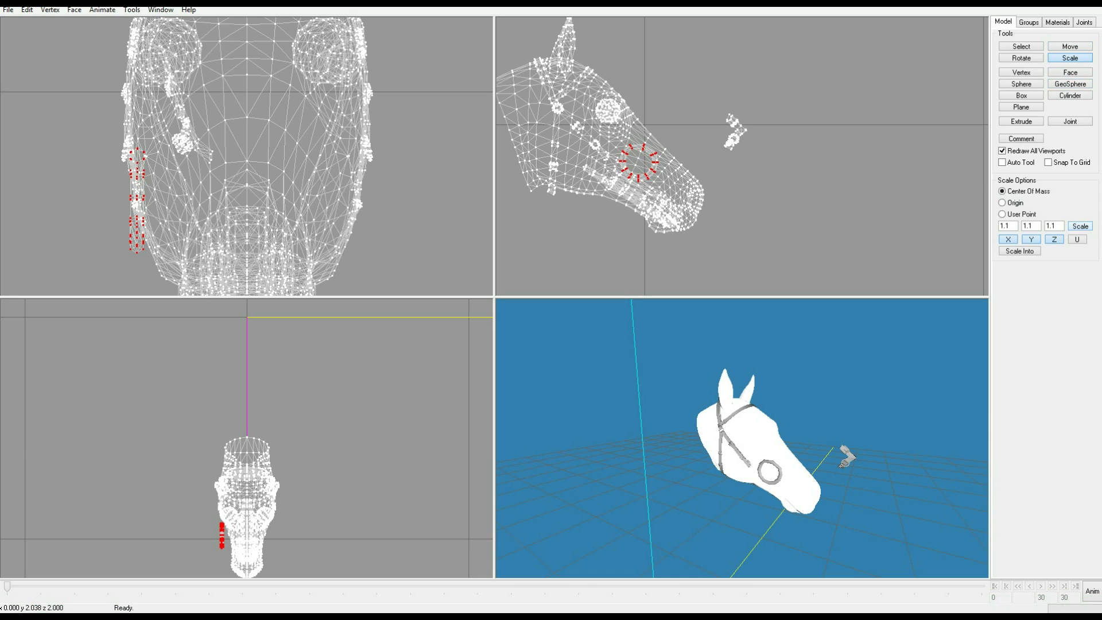
pyautogui.moveTo(845, 457); pyautogui.dragTo(821, 425)
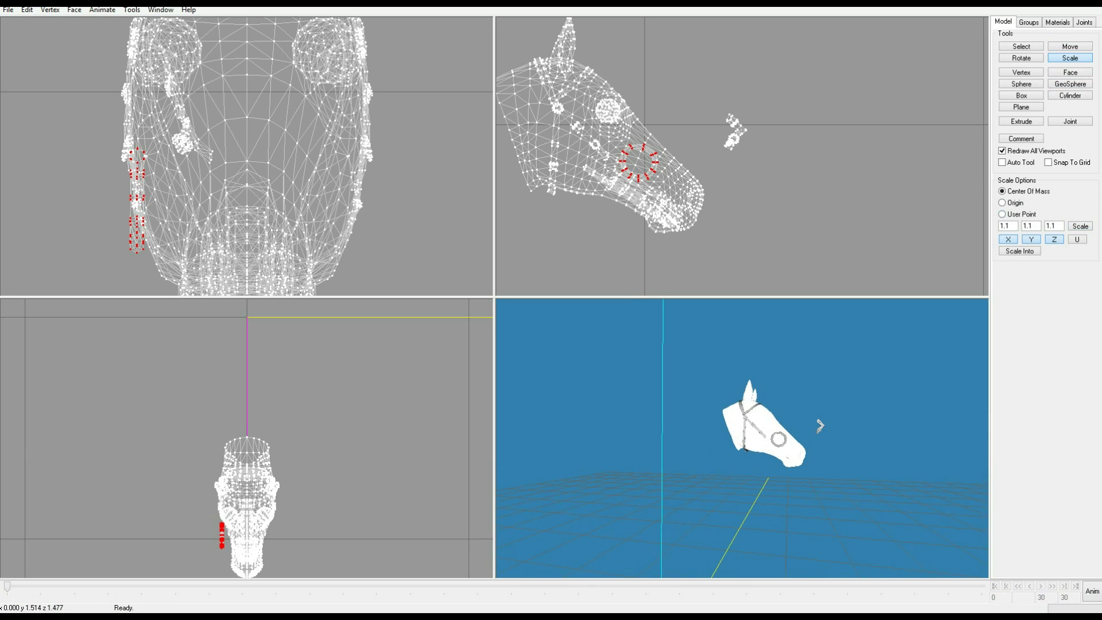
pyautogui.hotkey('ctrl', 'z')
# Move the bit ring down in the side view to the corner of the horse's mouth
pyautogui.click(1070, 47)
pyautogui.moveTo(826, 96); pyautogui.dragTo(831, 127)
pyautogui.moveTo(832, 437)
pyautogui.mouseDown()
pyautogui.moveTo(761, 437)
pyautogui.moveTo(817, 440)
pyautogui.mouseUp()
pyautogui.scroll(-2, 812, 439)
pyautogui.scroll(2, 812, 440)
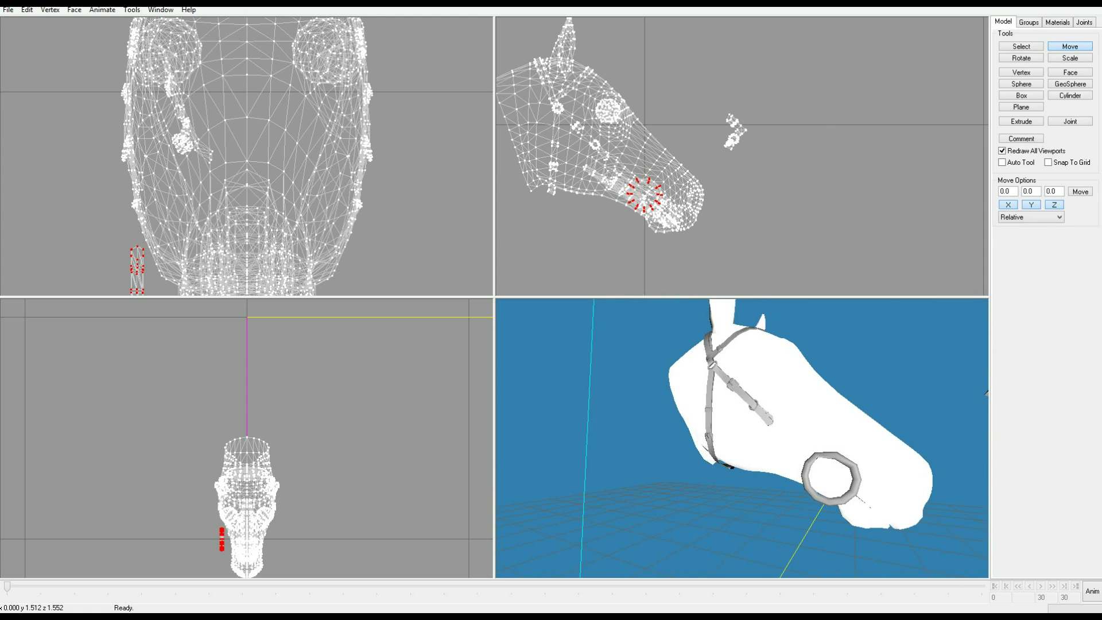
# Move the bit ring inward in the front view until it sits against the horse's cheek
pyautogui.click(1021, 58)
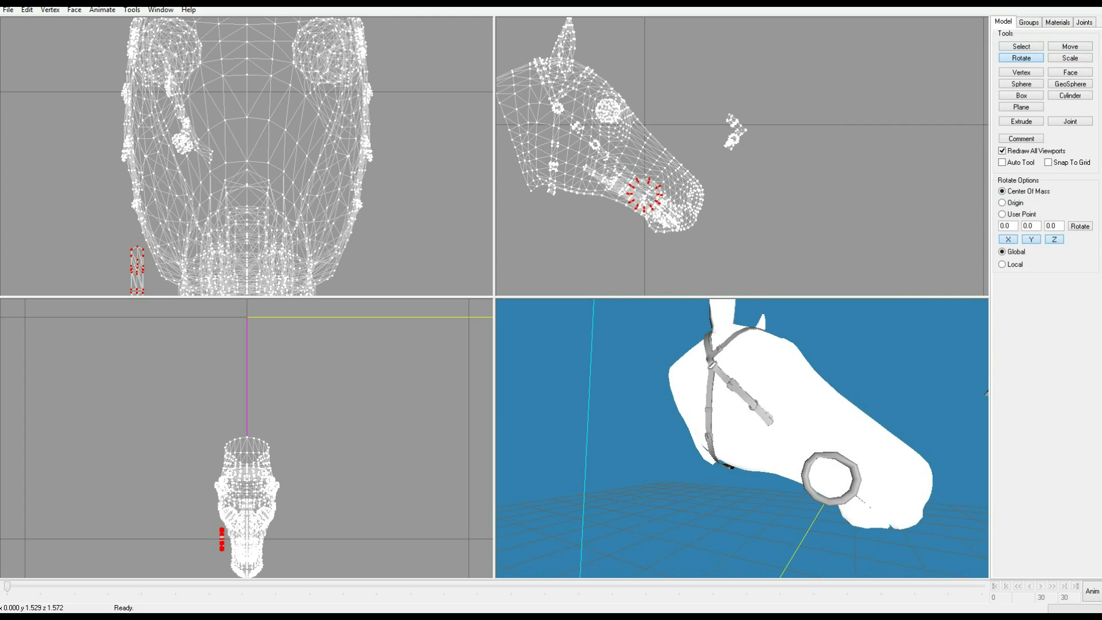
pyautogui.moveTo(812, 439); pyautogui.dragTo(646, 445)
pyautogui.keyDown('ctrl'); pyautogui.moveTo(335, 194); pyautogui.dragTo(440, 53); pyautogui.keyUp('ctrl')
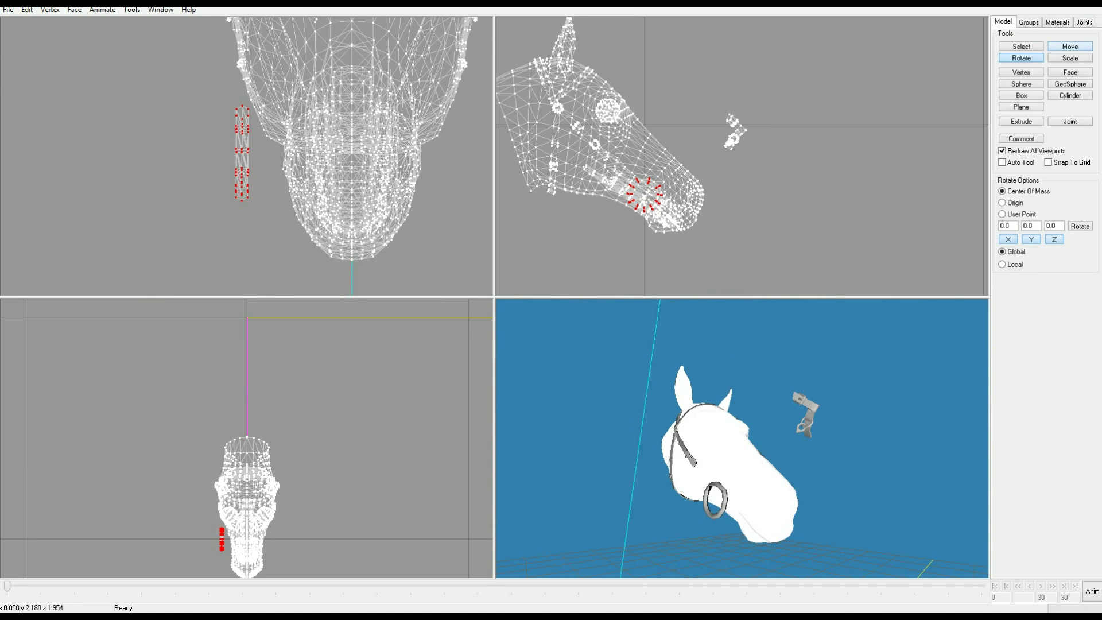
pyautogui.click(1070, 47)
pyautogui.moveTo(250, 229); pyautogui.dragTo(296, 231)
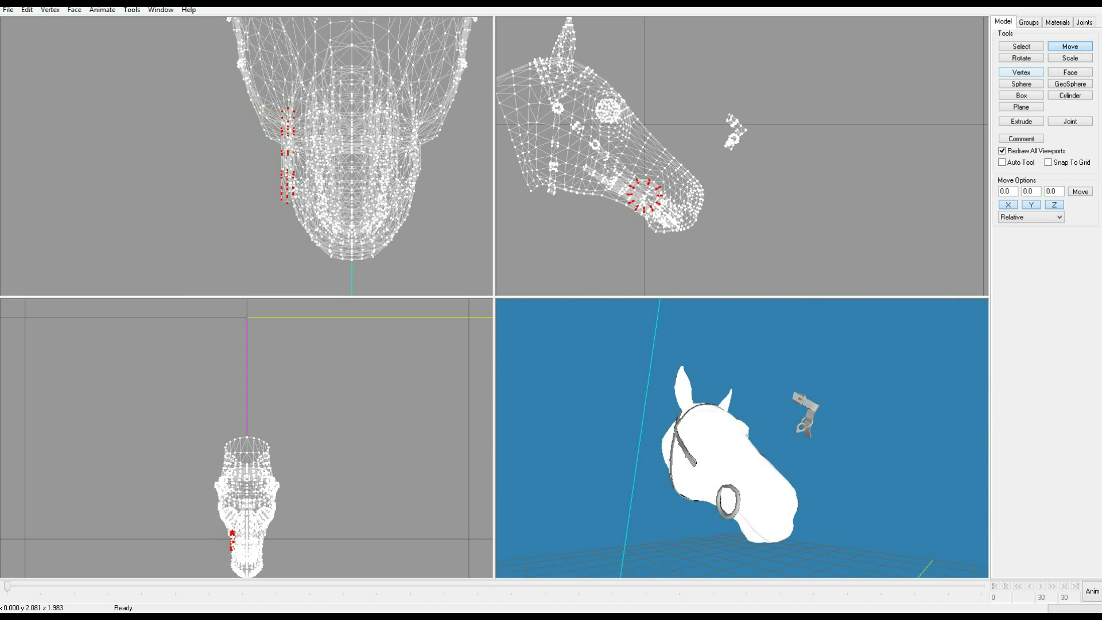
# Rotate the bit ring in the top and front views to angle it along the horse's muzzle
pyautogui.press('r')
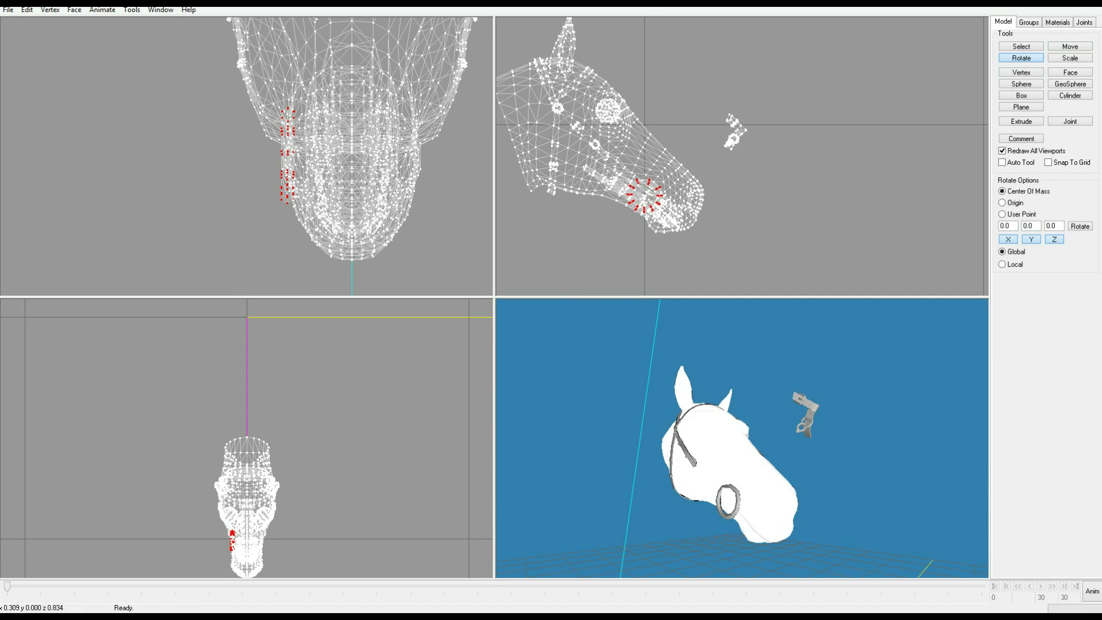
pyautogui.keyDown('ctrl'); pyautogui.moveTo(262, 532); pyautogui.dragTo(338, 401); pyautogui.keyUp('ctrl')
pyautogui.scroll(9, 338, 401)
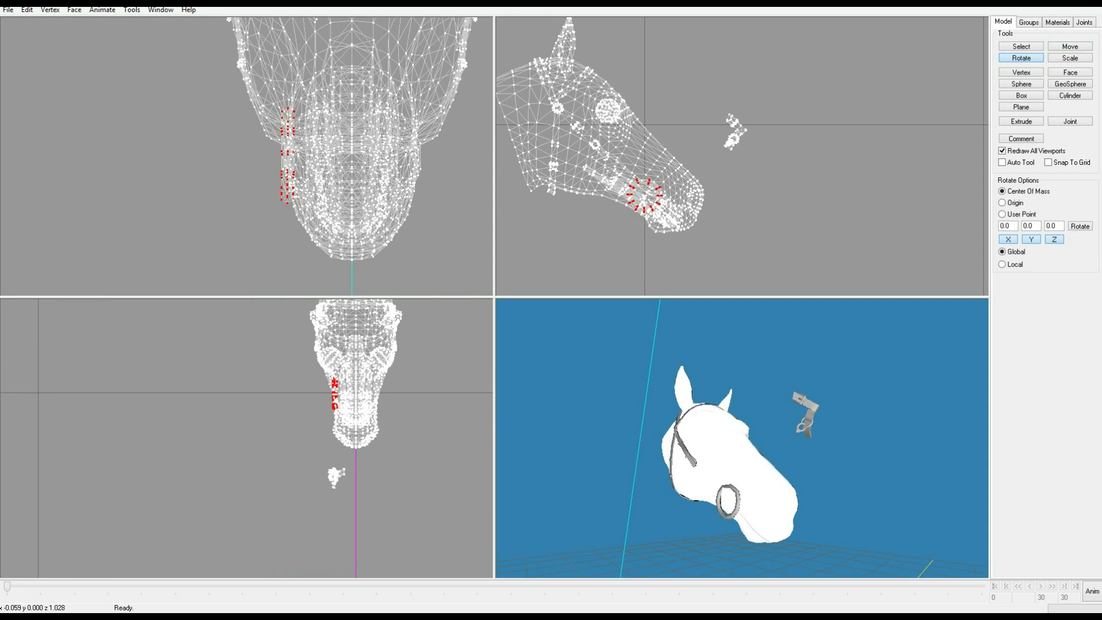
pyautogui.scroll(4, 253, 432)
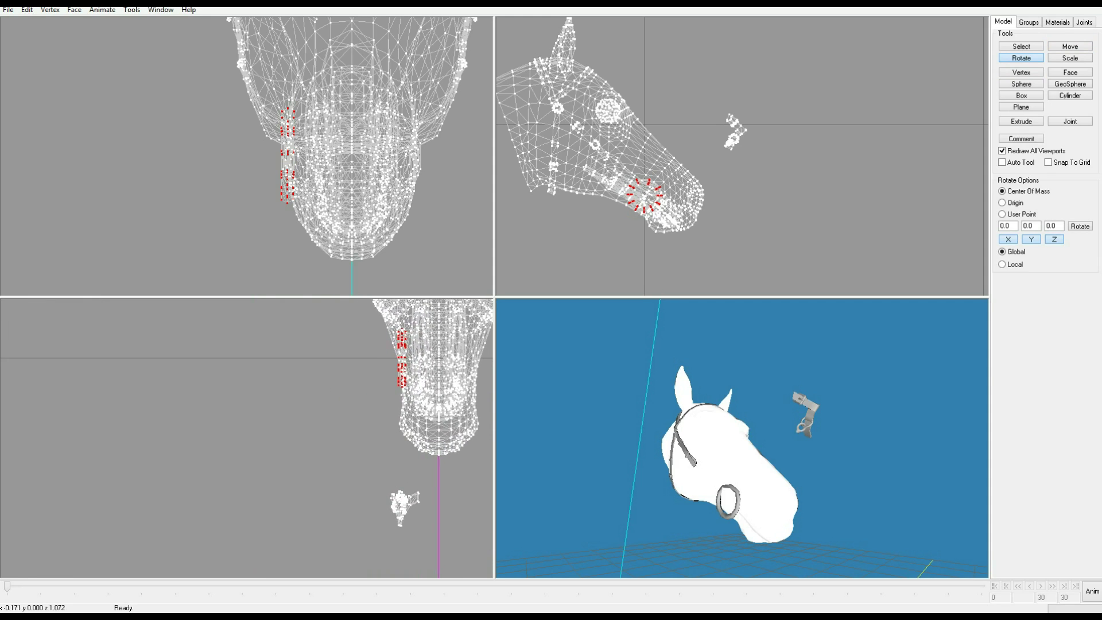
pyautogui.scroll(2, 250, 435)
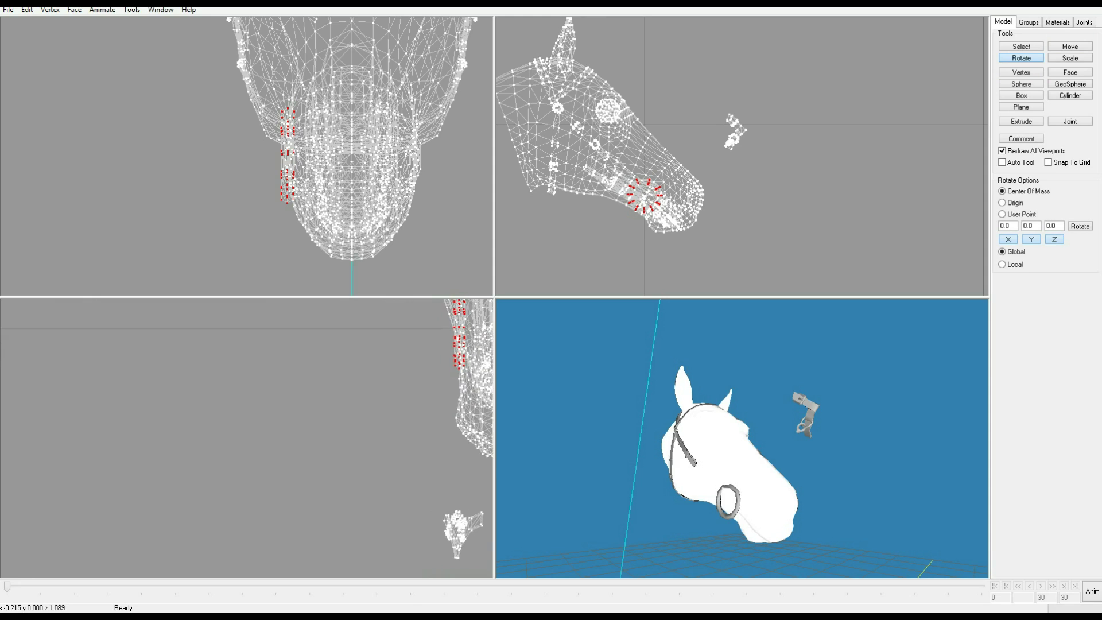
pyautogui.moveTo(492, 409); pyautogui.dragTo(383, 480, button='middle')
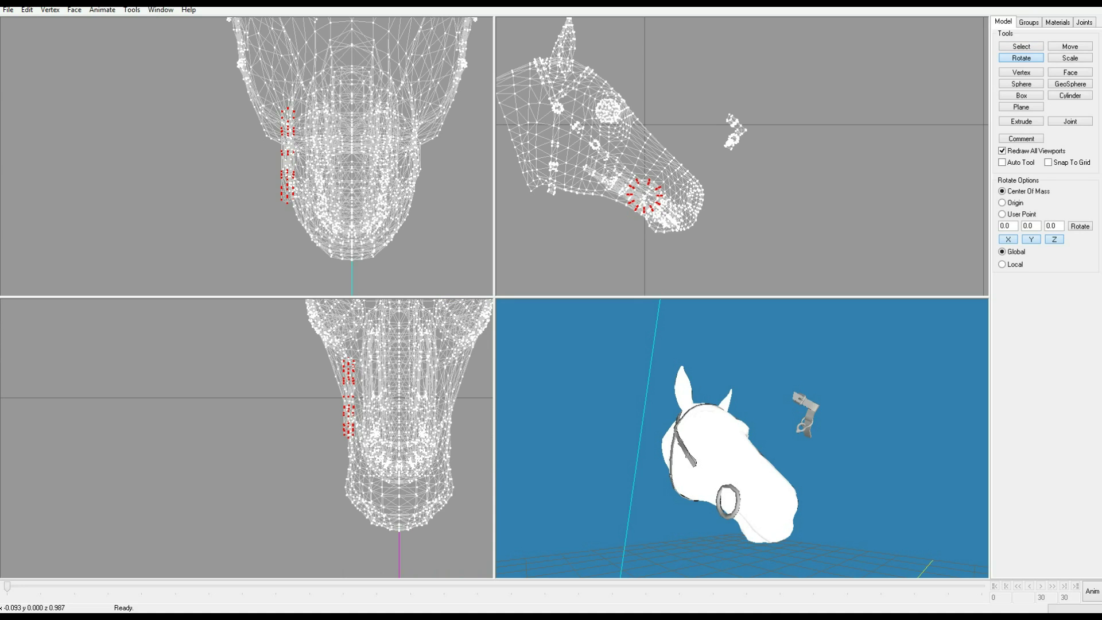
pyautogui.moveTo(335, 404); pyautogui.dragTo(300, 415, button='middle')
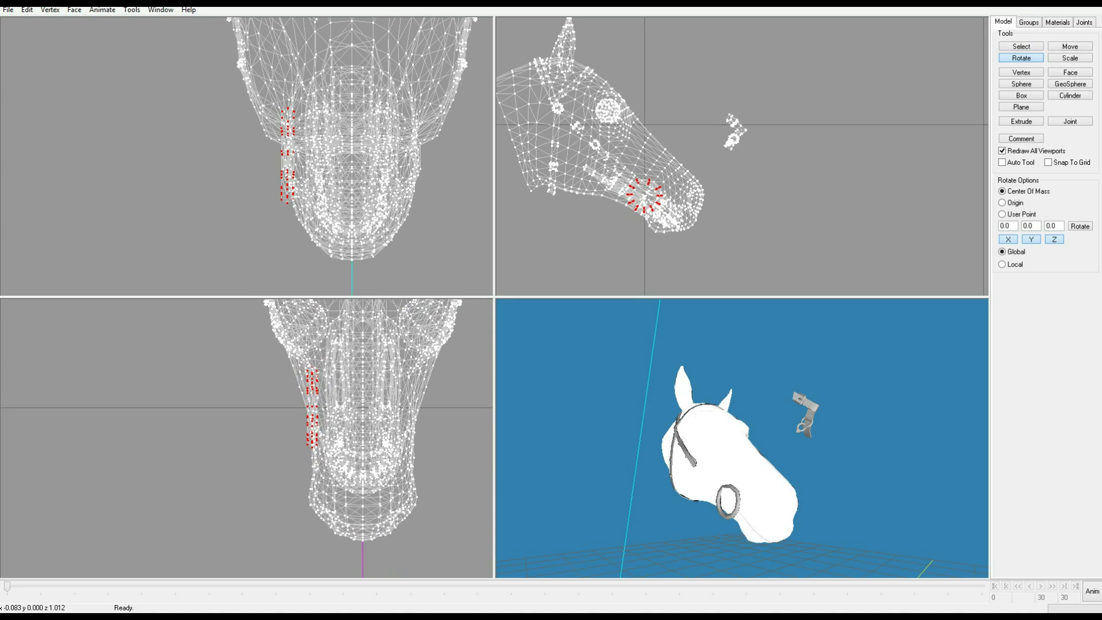
pyautogui.scroll(1, 247, 438)
pyautogui.moveTo(295, 449); pyautogui.dragTo(304, 451)
pyautogui.moveTo(295, 155); pyautogui.dragTo(297, 155)
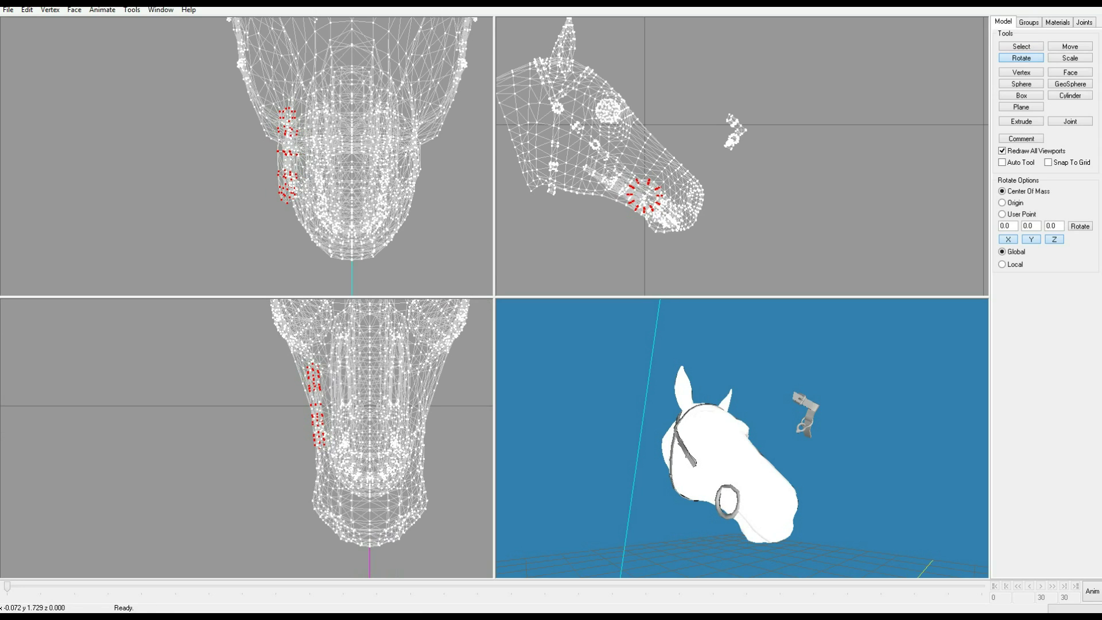
pyautogui.moveTo(338, 461); pyautogui.dragTo(391, 460)
pyautogui.moveTo(288, 235); pyautogui.dragTo(297, 237)
# Examine the bridle straps and the bit ring's fit against the head from several angles and distances
pyautogui.moveTo(717, 435)
pyautogui.mouseDown()
pyautogui.moveTo(642, 439)
pyautogui.moveTo(736, 444)
pyautogui.mouseUp()
pyautogui.scroll(-2, 742, 446)
pyautogui.scroll(2, 724, 445)
pyautogui.scroll(-1, 741, 446)
pyautogui.scroll(-2, 742, 446)
pyautogui.scroll(-5, 736, 445)
pyautogui.scroll(10, 736, 445)
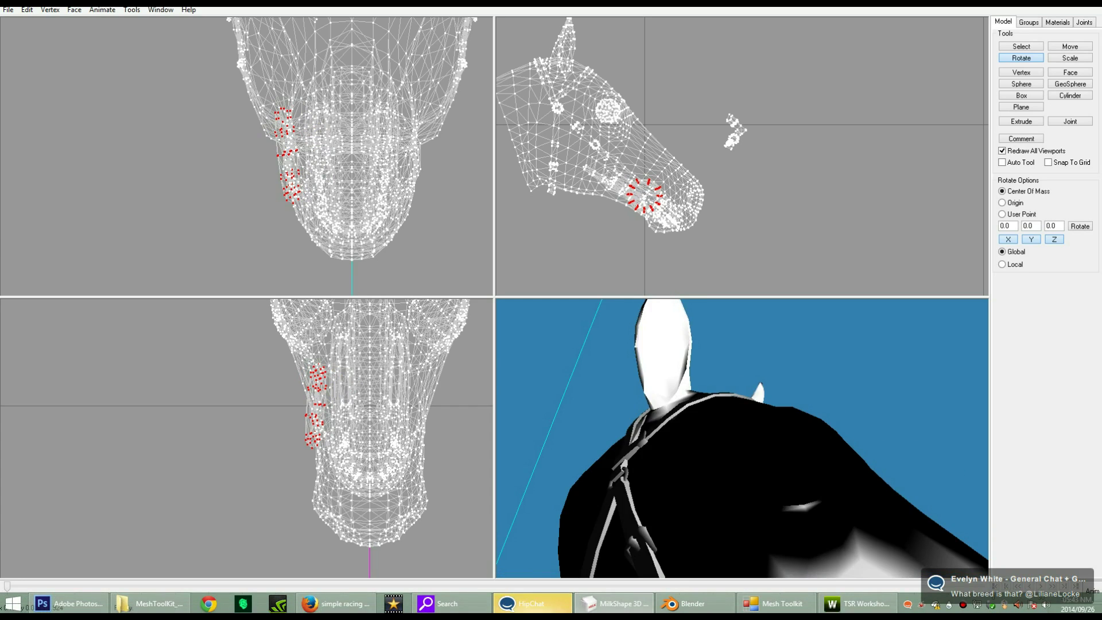
pyautogui.scroll(-6, 736, 445)
pyautogui.scroll(2, 736, 445)
pyautogui.scroll(2, 736, 445)
pyautogui.scroll(-1, 736, 444)
pyautogui.scroll(2, 736, 445)
pyautogui.moveTo(736, 445)
pyautogui.mouseDown()
pyautogui.moveTo(739, 457)
pyautogui.moveTo(736, 446)
pyautogui.mouseUp()
pyautogui.scroll(-7, 736, 446)
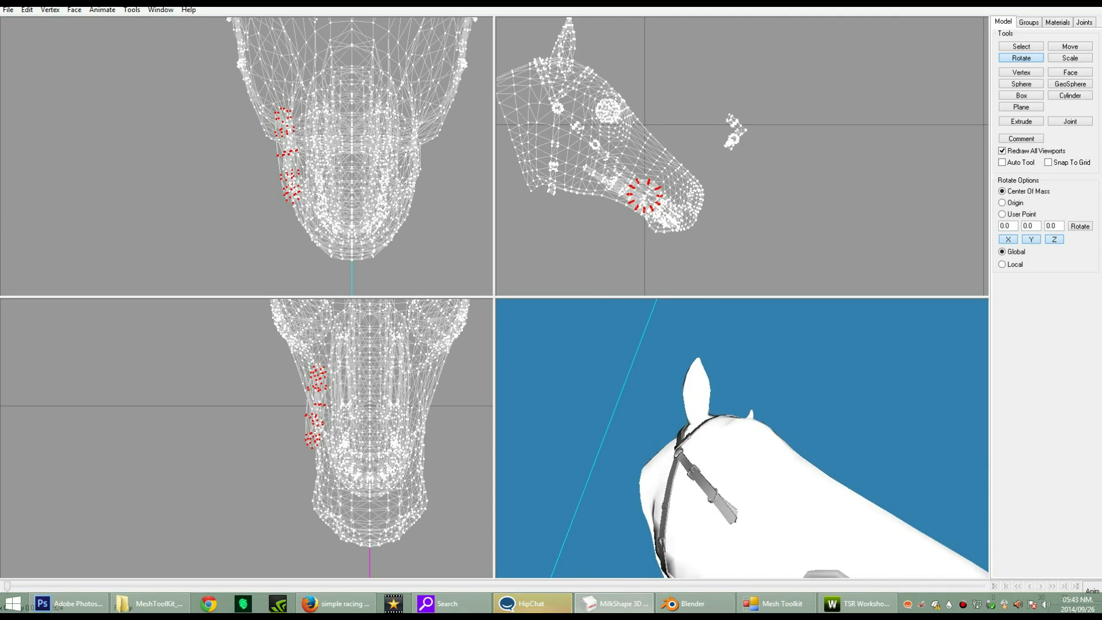
pyautogui.scroll(5, 736, 446)
pyautogui.scroll(-9, 736, 446)
pyautogui.moveTo(736, 446)
pyautogui.mouseDown()
pyautogui.moveTo(691, 445)
pyautogui.moveTo(743, 447)
pyautogui.mouseUp()
pyautogui.scroll(4, 691, 445)
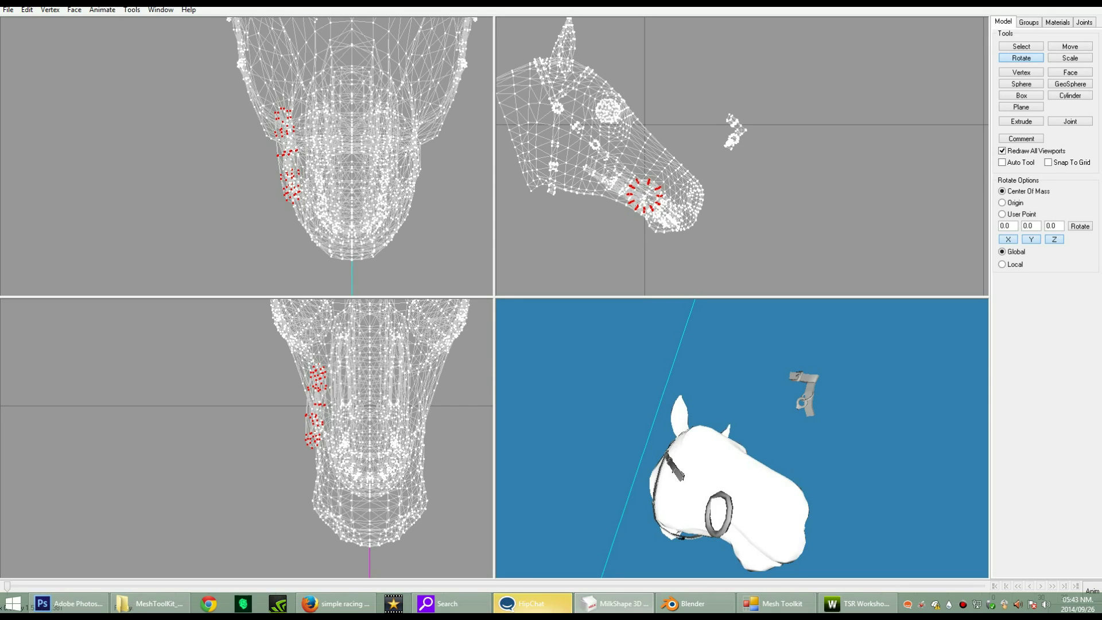
pyautogui.moveTo(729, 446); pyautogui.dragTo(745, 447)
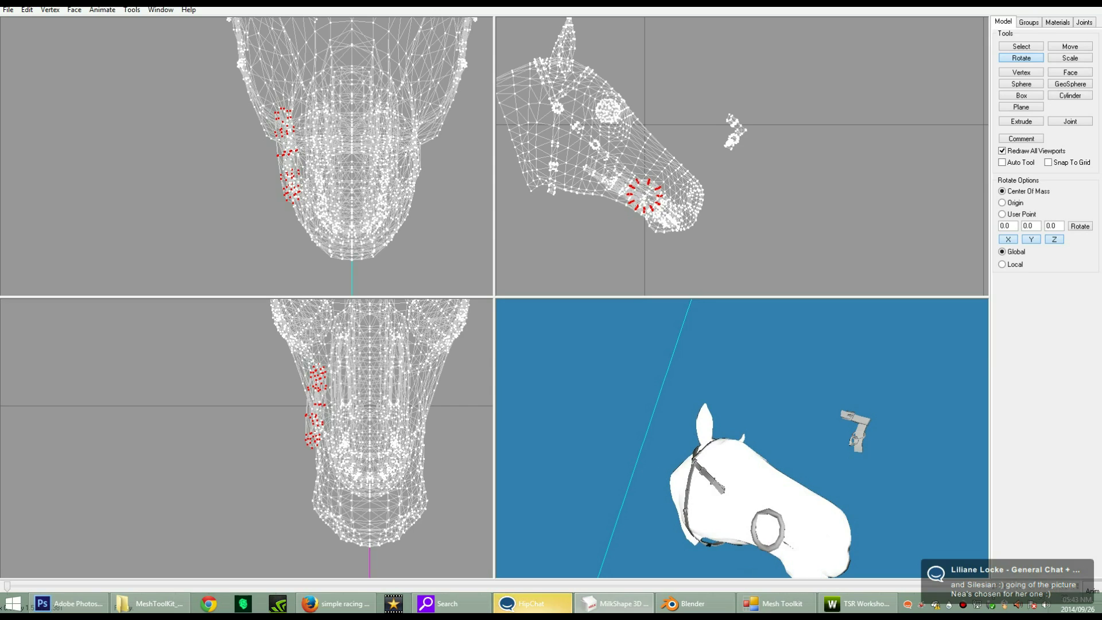
# Rotate the bit ring in the side and front views to correct its tilt against the cheek
pyautogui.moveTo(730, 243); pyautogui.dragTo(754, 142)
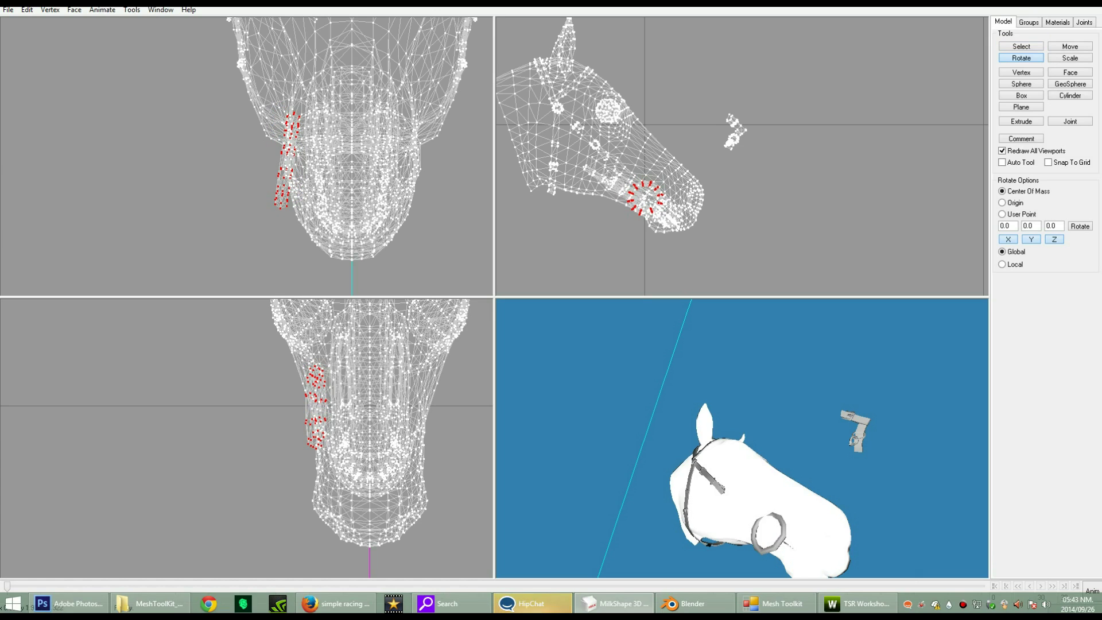
pyautogui.moveTo(736, 247); pyautogui.dragTo(700, 207)
pyautogui.moveTo(275, 189); pyautogui.dragTo(276, 225)
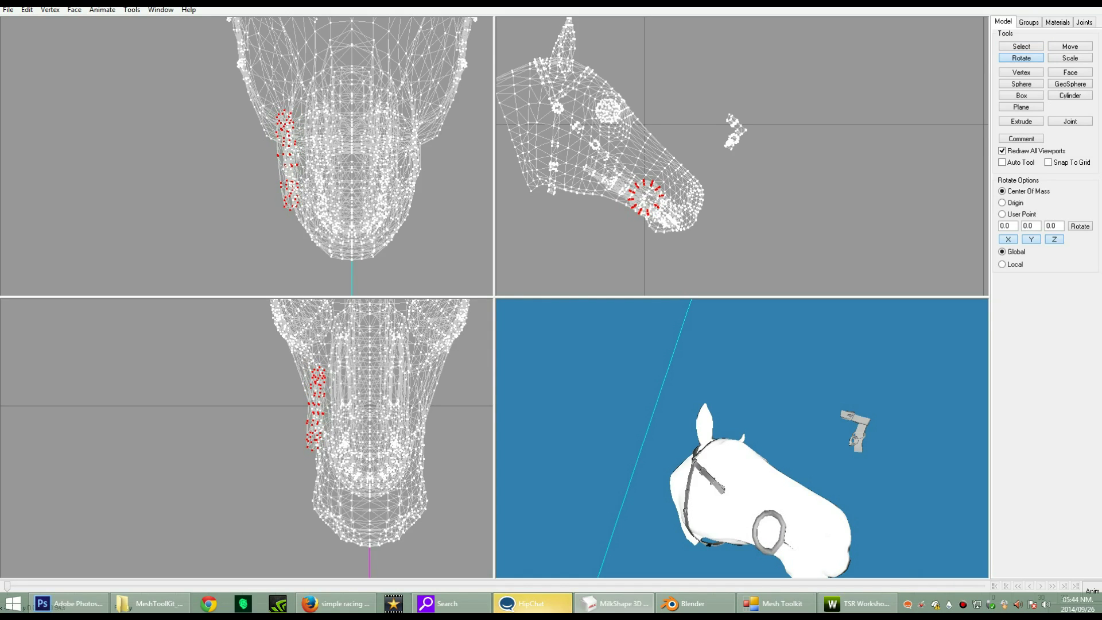
pyautogui.moveTo(363, 239); pyautogui.dragTo(369, 248)
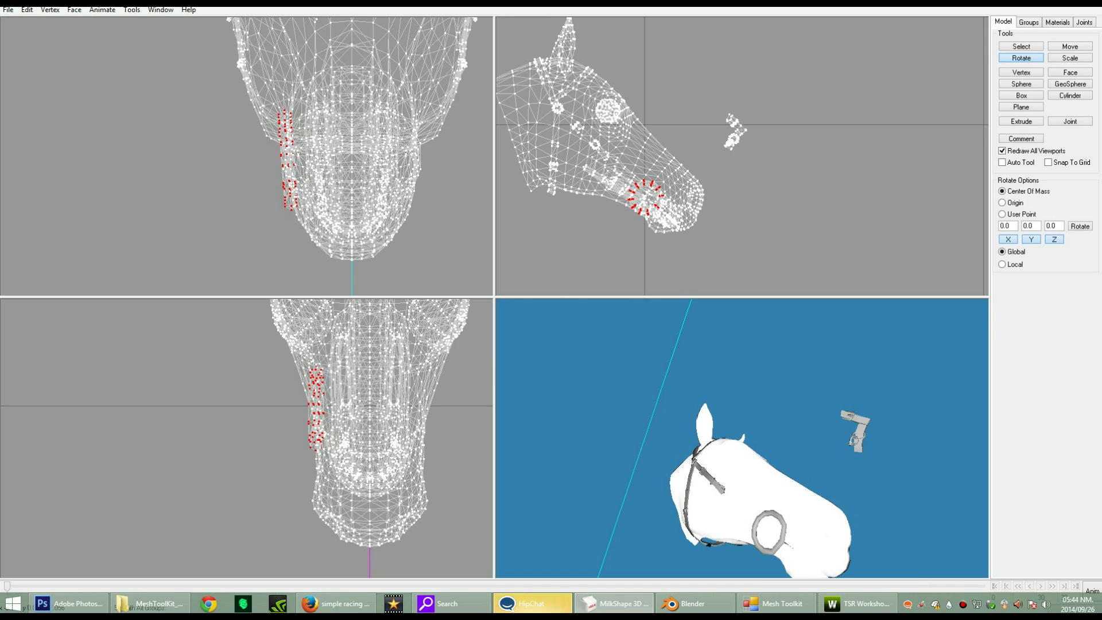
# Fine-tune the bit ring's rotation in the front view and check its fit on the muzzle in 3D
pyautogui.moveTo(741, 430); pyautogui.dragTo(761, 442)
pyautogui.scroll(-1, 760, 441)
pyautogui.scroll(-2, 761, 442)
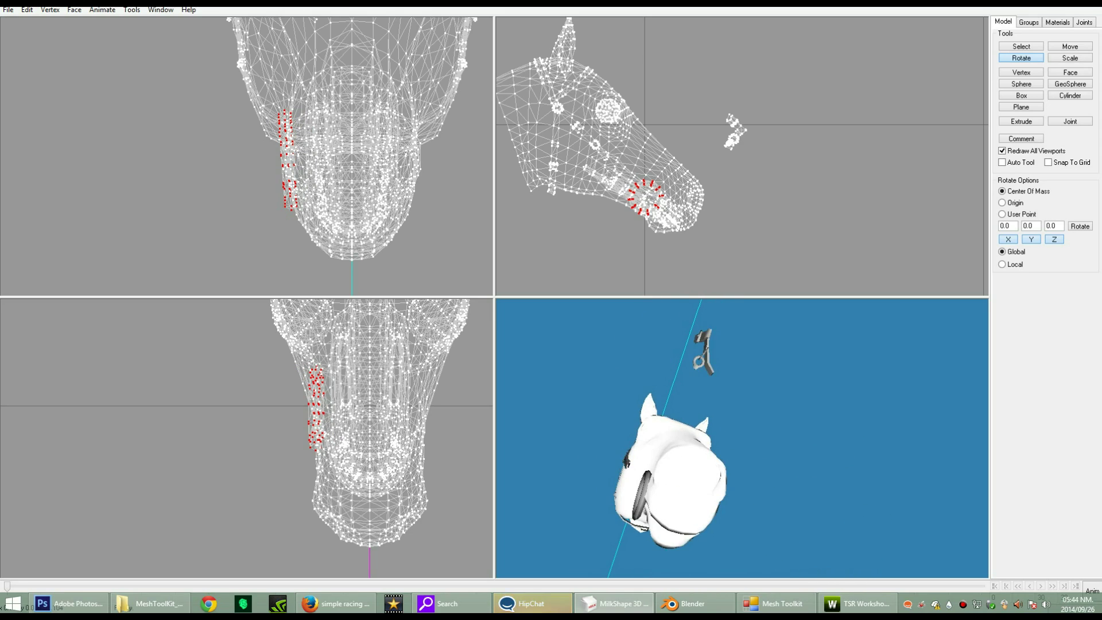
pyautogui.moveTo(287, 163); pyautogui.dragTo(280, 164)
pyautogui.moveTo(672, 454); pyautogui.dragTo(769, 438)
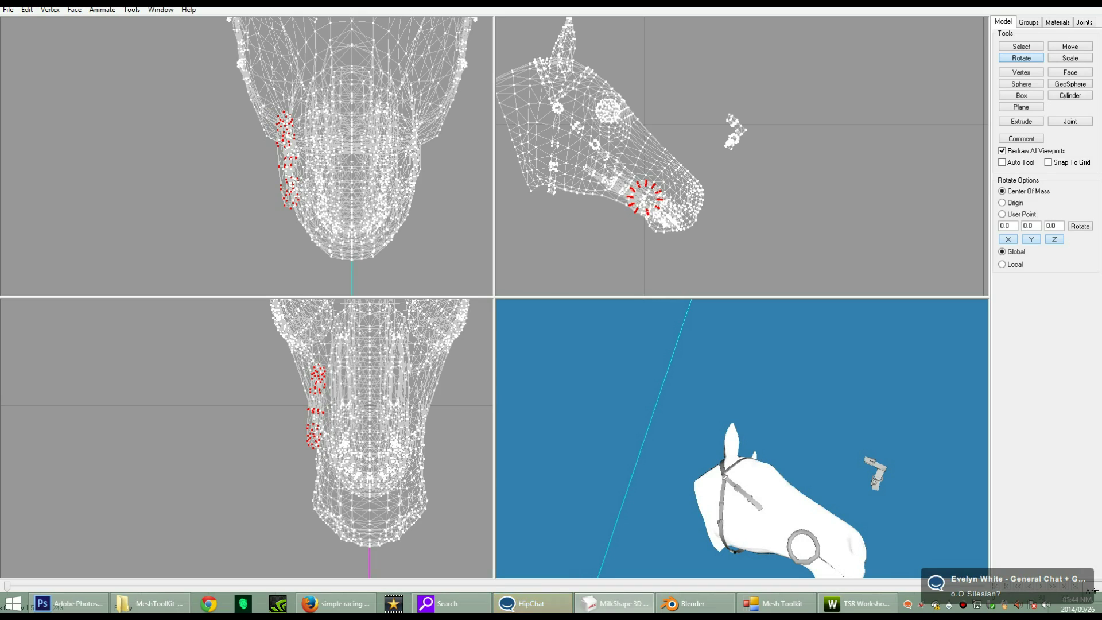
pyautogui.moveTo(746, 442)
pyautogui.mouseDown()
pyautogui.moveTo(763, 450)
pyautogui.moveTo(729, 431)
pyautogui.mouseUp()
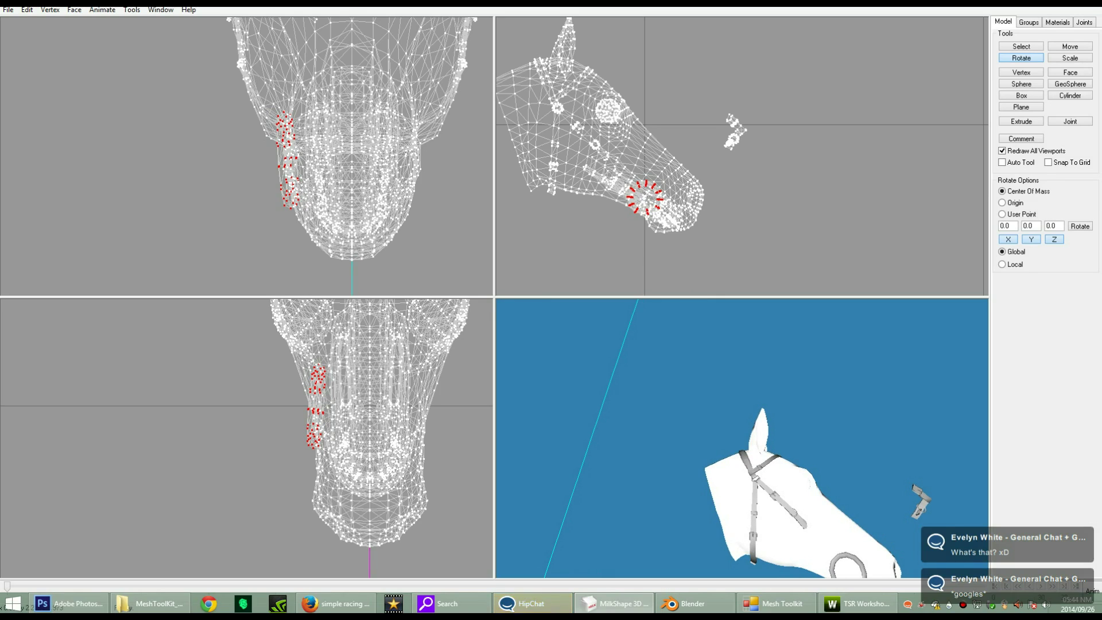
# Reset the 3D view and reframe it on the horse head with its bridle
pyautogui.click(1021, 47)
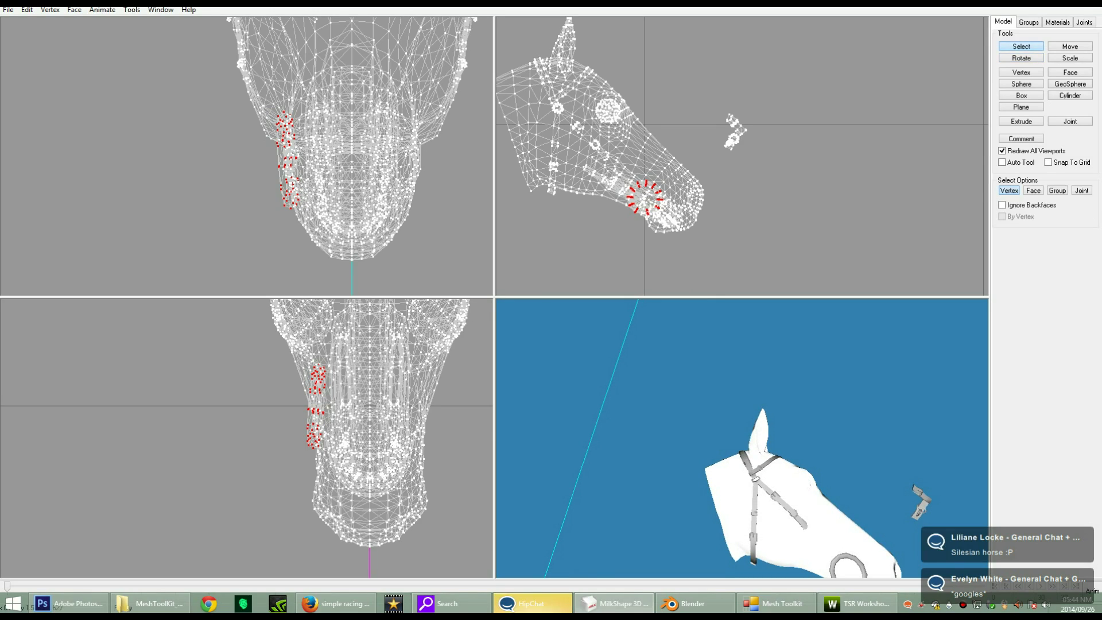
pyautogui.rightClick(784, 107)
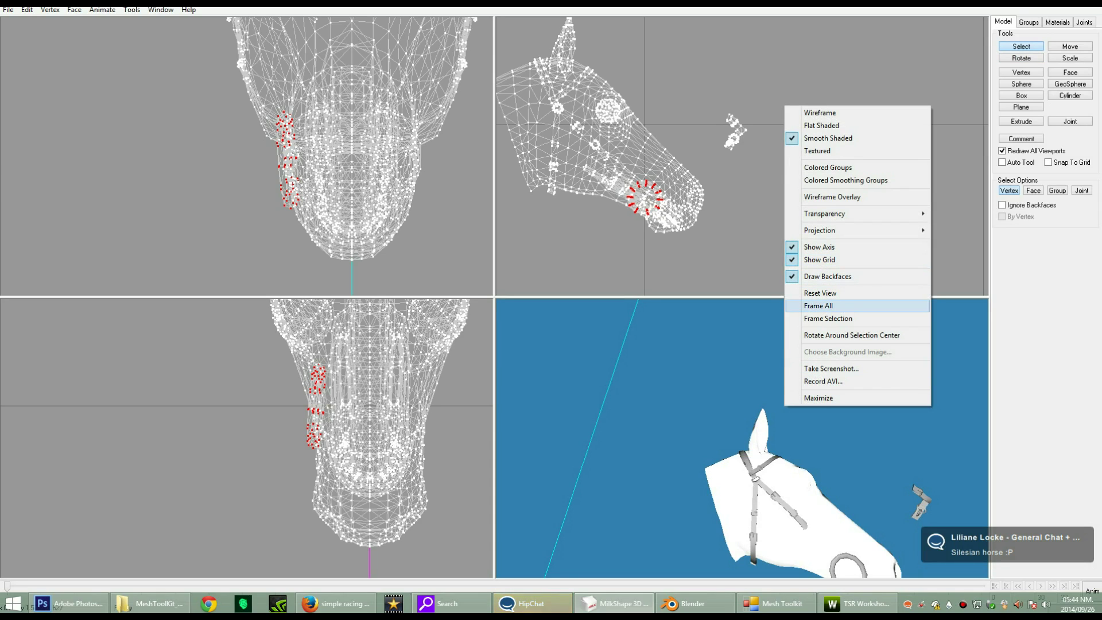
pyautogui.press('Up')
pyautogui.press('Up')
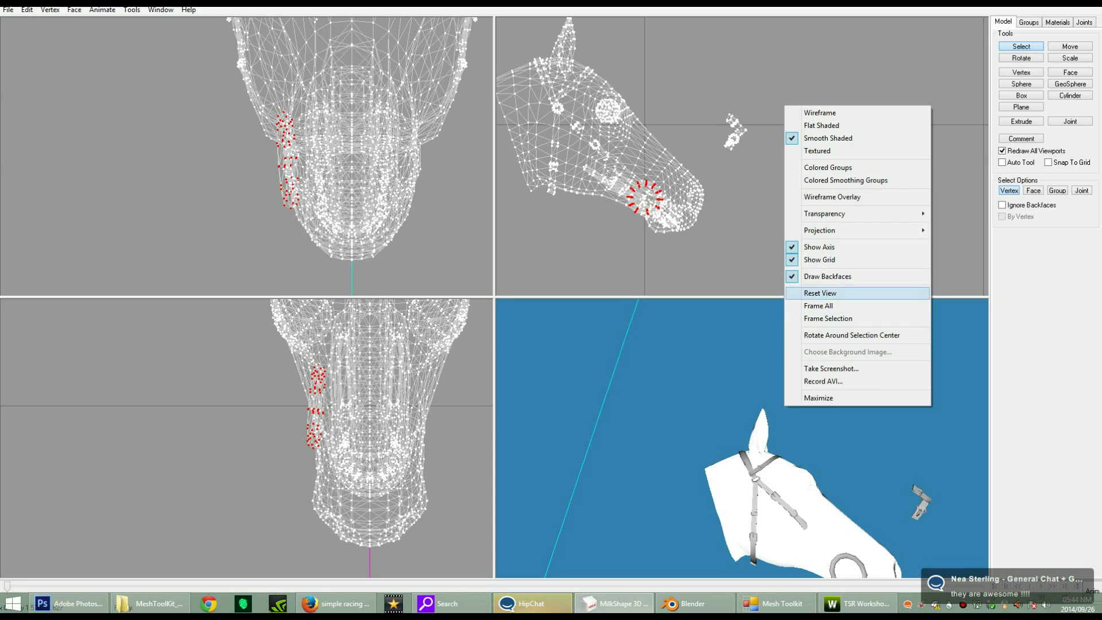
pyautogui.press('Return')
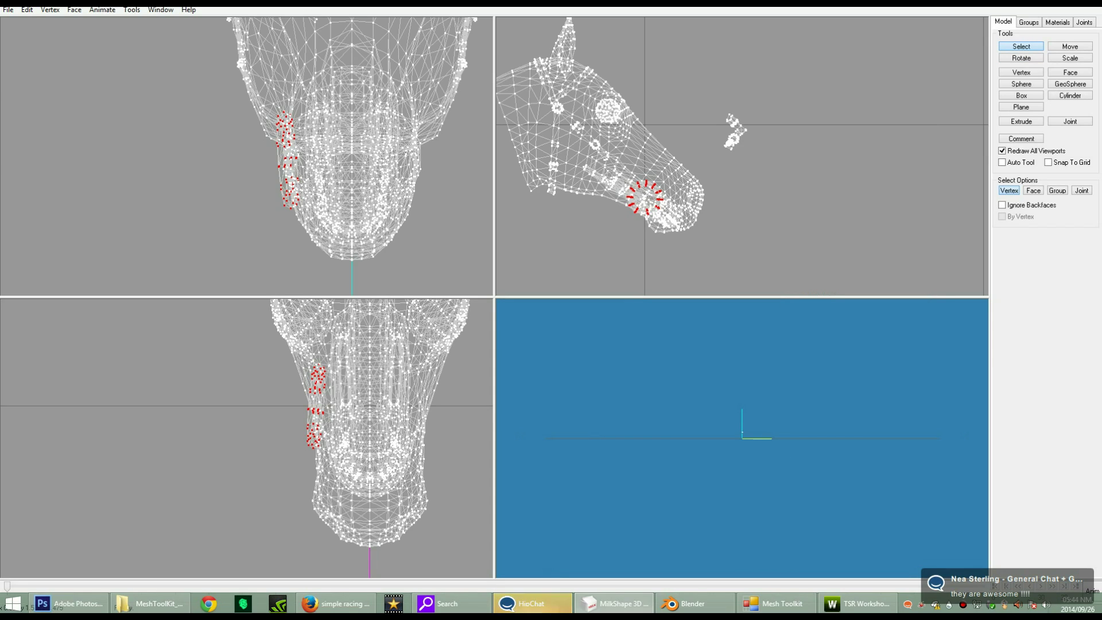
pyautogui.scroll(7, 742, 437)
pyautogui.scroll(-1, 742, 438)
pyautogui.moveTo(742, 391); pyautogui.dragTo(726, 517)
pyautogui.moveTo(740, 424); pyautogui.dragTo(769, 422)
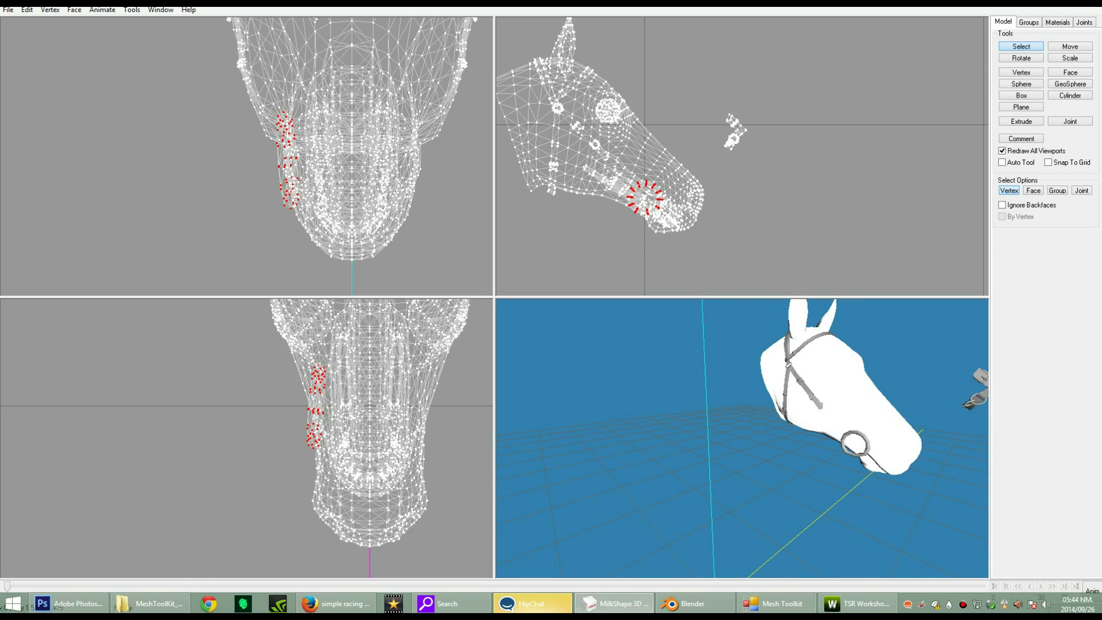
# Examine the bit ring's fit on the head and compare it with the bridle reference photo in Firefox
pyautogui.moveTo(769, 424)
pyautogui.mouseDown()
pyautogui.moveTo(714, 428)
pyautogui.moveTo(766, 432)
pyautogui.moveTo(762, 422)
pyautogui.mouseUp()
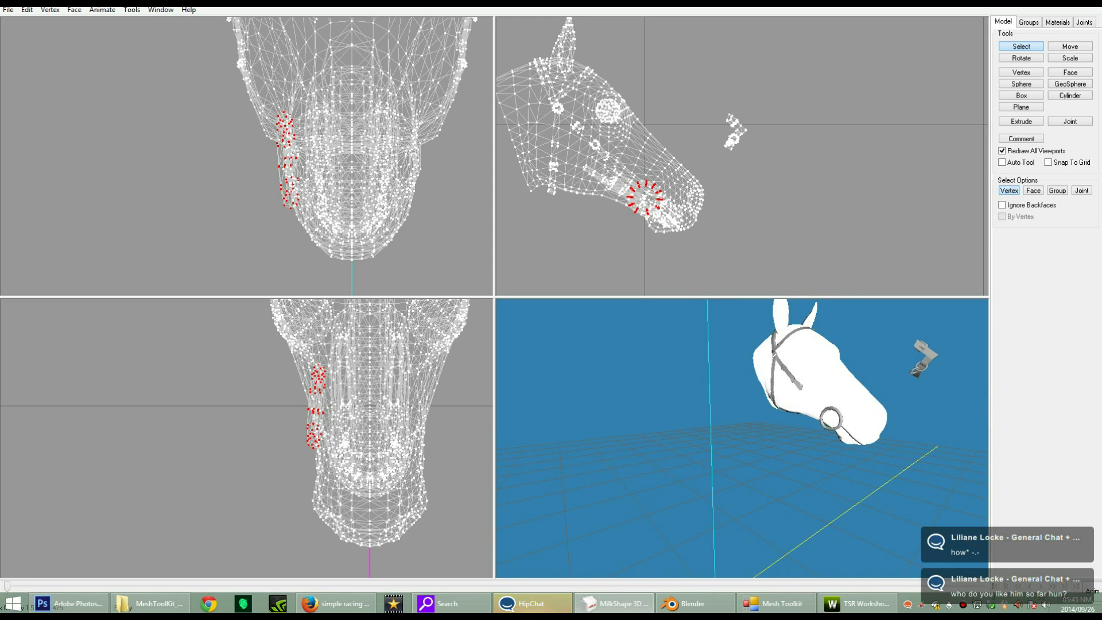
pyautogui.moveTo(762, 421)
pyautogui.mouseDown()
pyautogui.moveTo(767, 445)
pyautogui.moveTo(762, 431)
pyautogui.mouseUp()
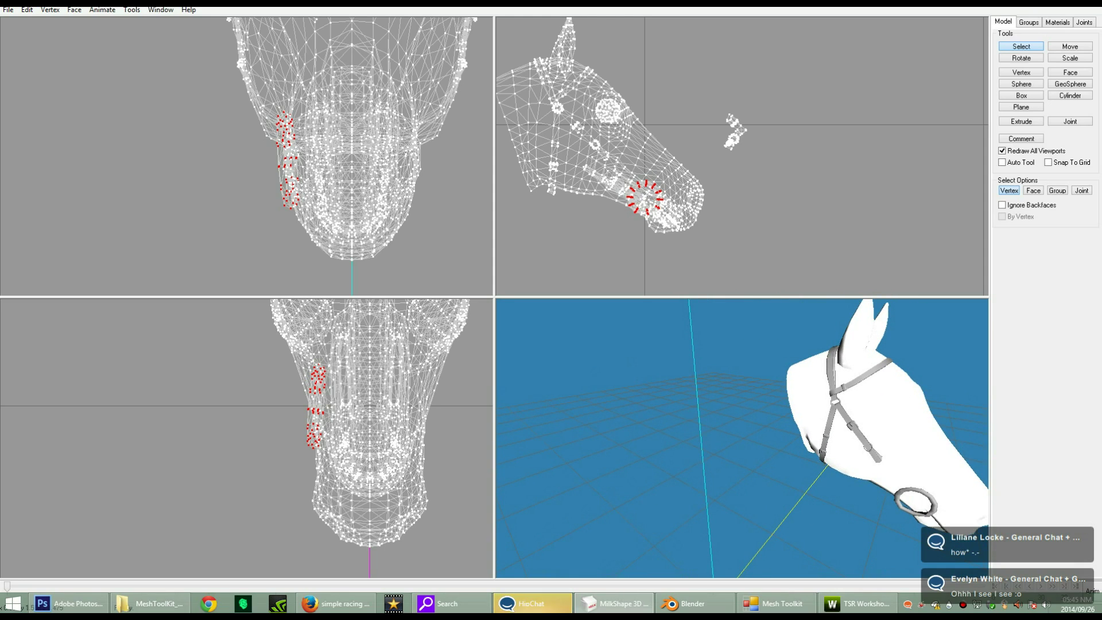
pyautogui.click(351, 605)
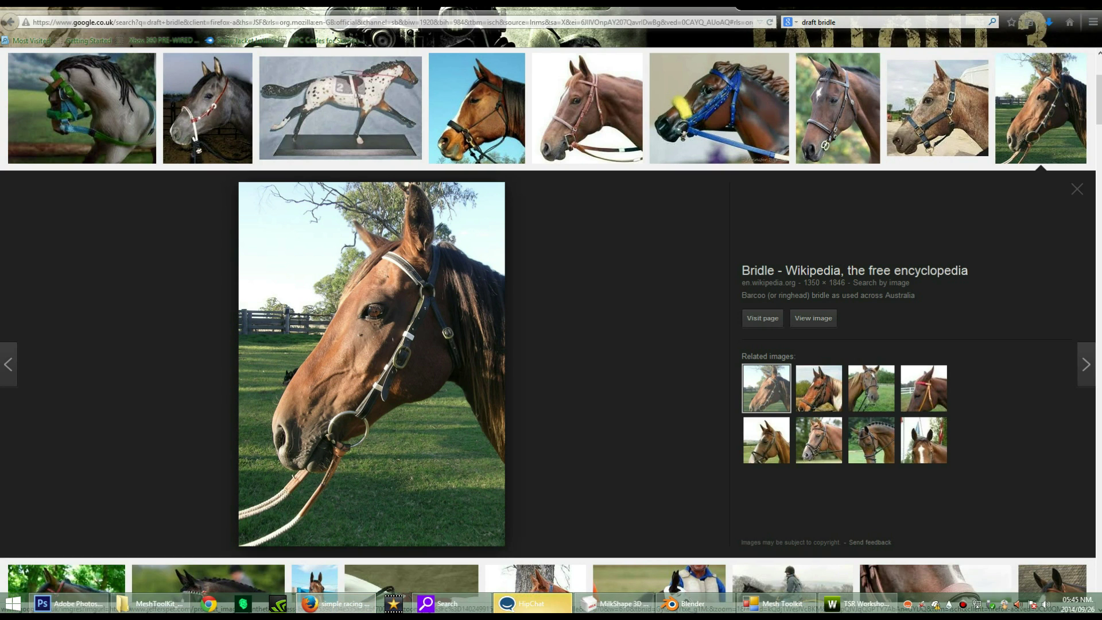
pyautogui.hotkey('alt', 'Tab')
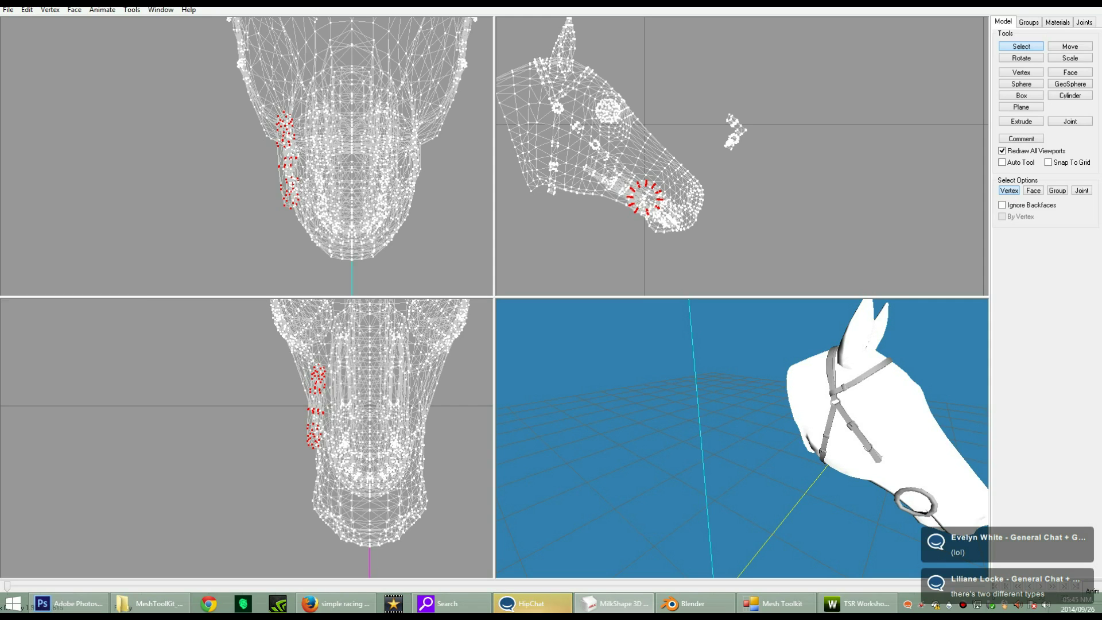
# Hide the Defult group containing the horse head and clear the bit ring's vertex selection
pyautogui.keyDown('ctrl'); pyautogui.moveTo(648, 167); pyautogui.dragTo(781, 180); pyautogui.keyUp('ctrl')
pyautogui.click(1028, 23)
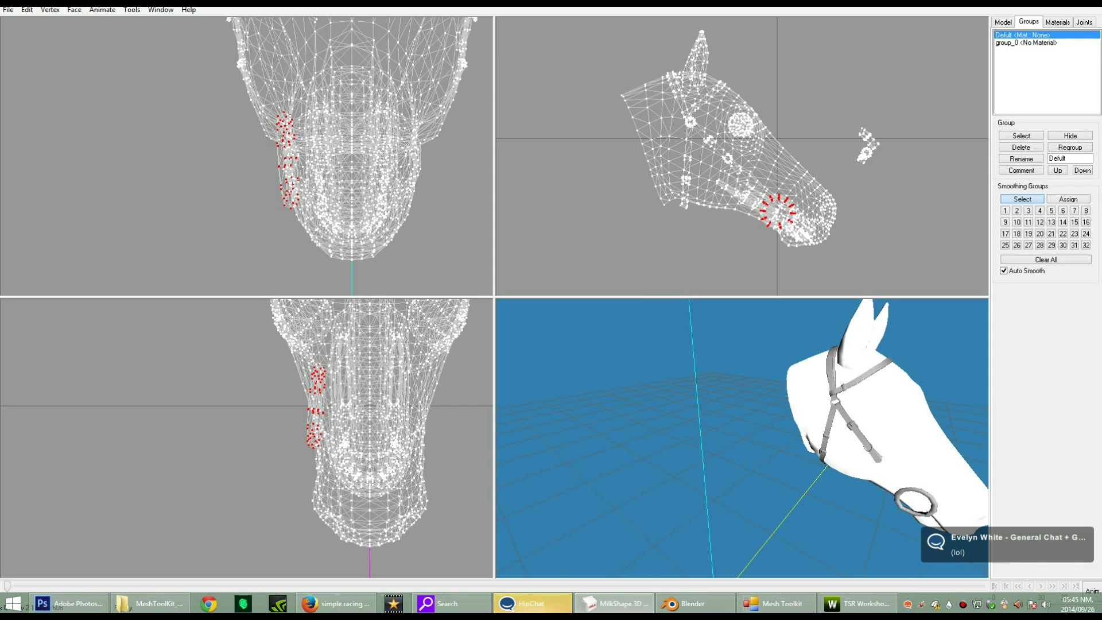
pyautogui.click(1071, 136)
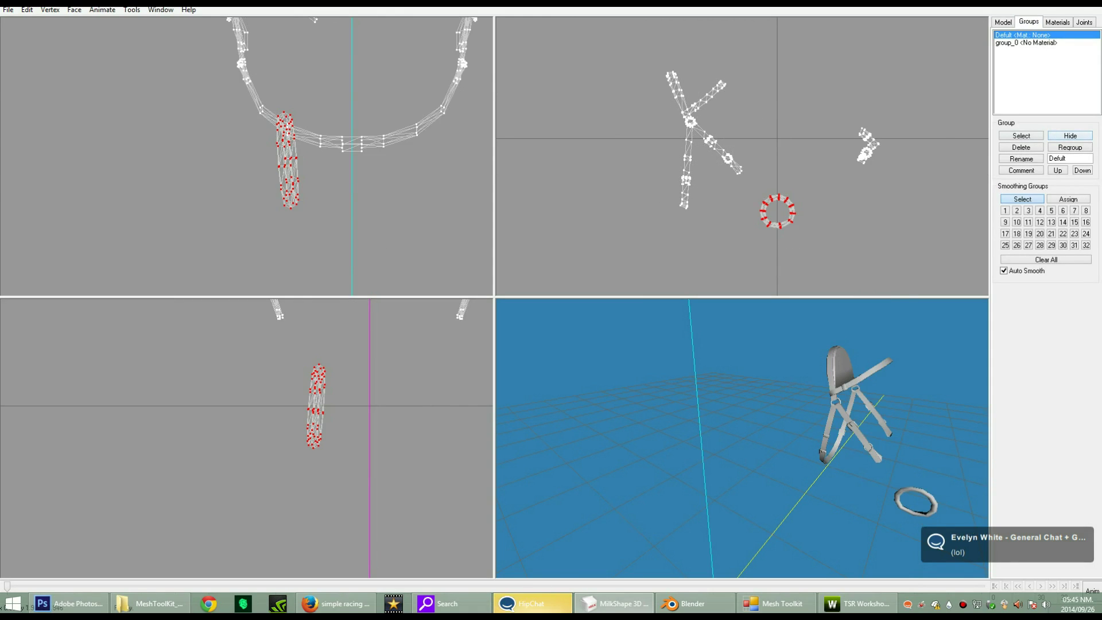
pyautogui.click(1003, 22)
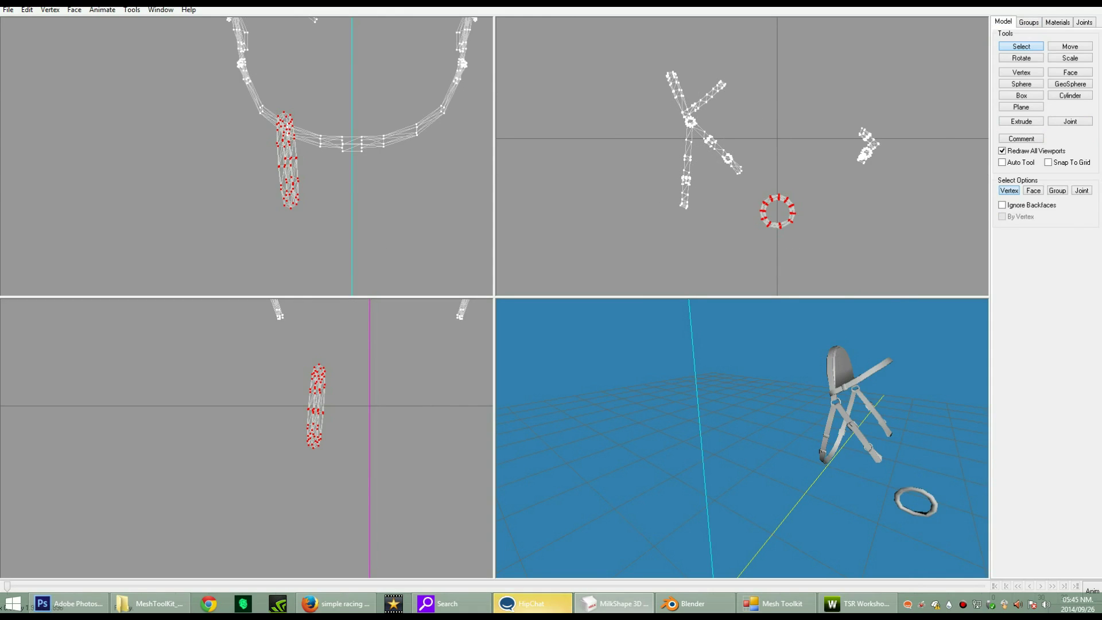
pyautogui.click(827, 230)
# Examine the cheek straps, buckles and upper joining ring closely in the side view
pyautogui.scroll(5, 742, 156)
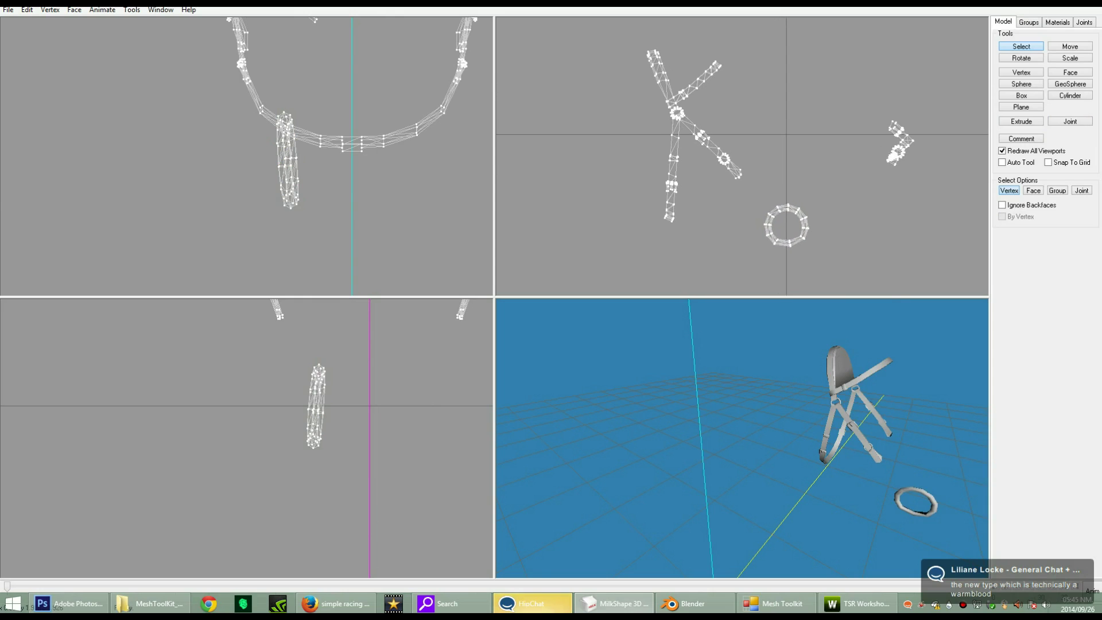
pyautogui.scroll(3, 742, 156)
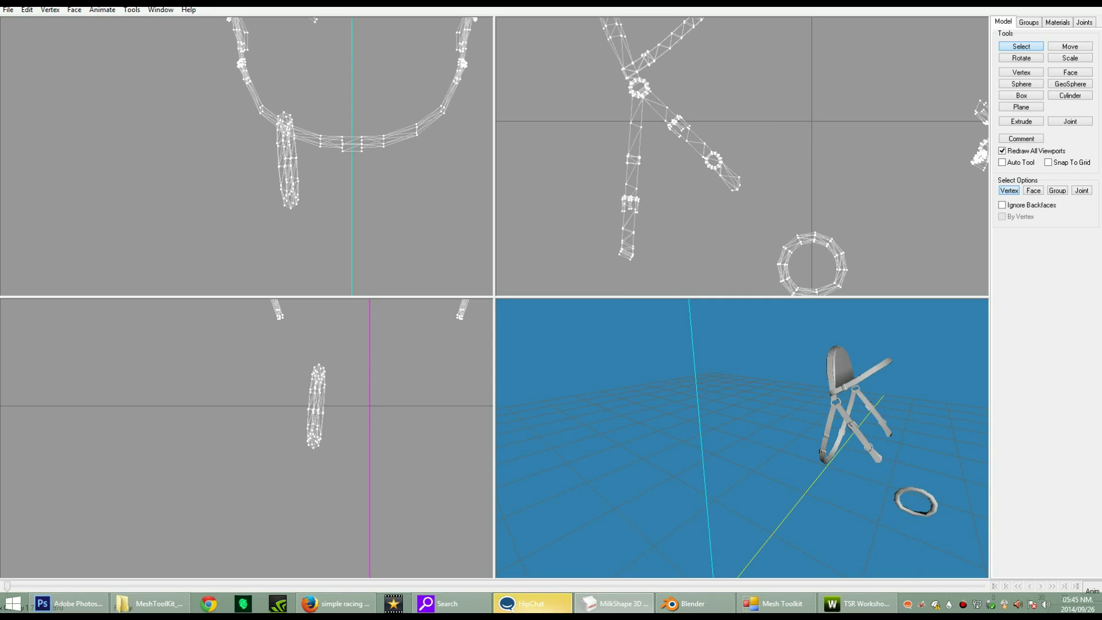
pyautogui.scroll(4, 743, 156)
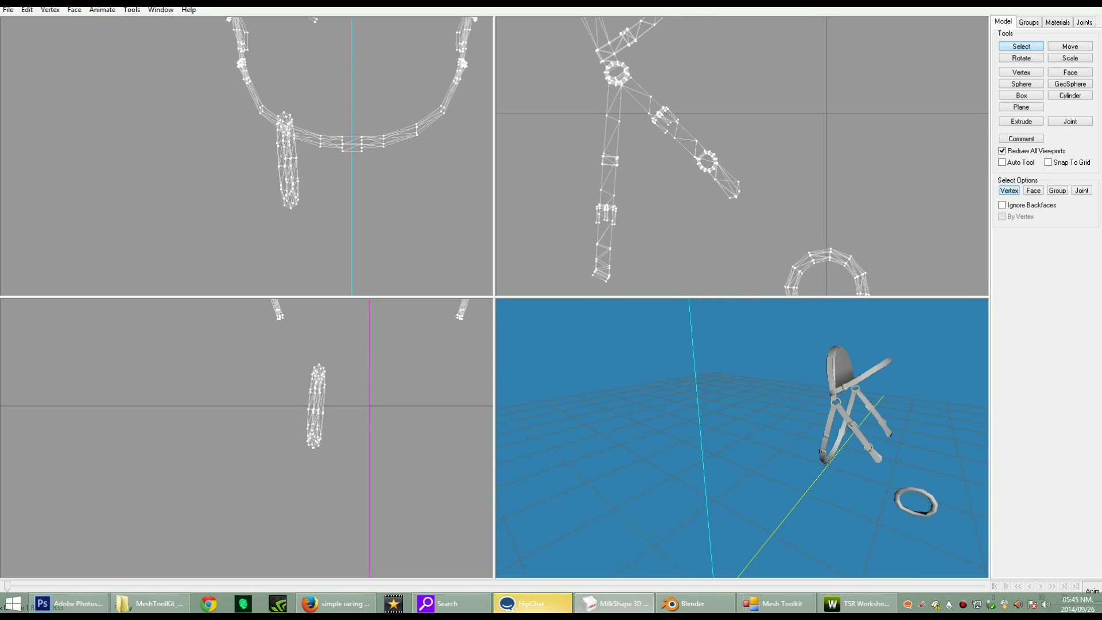
pyautogui.scroll(4, 742, 156)
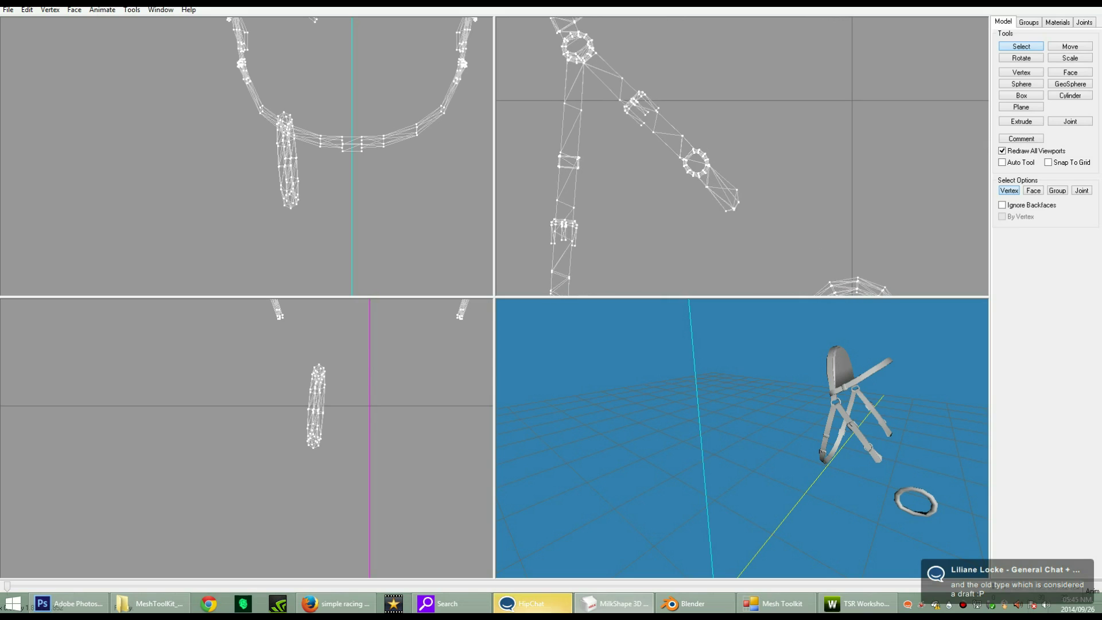
pyautogui.scroll(4, 742, 156)
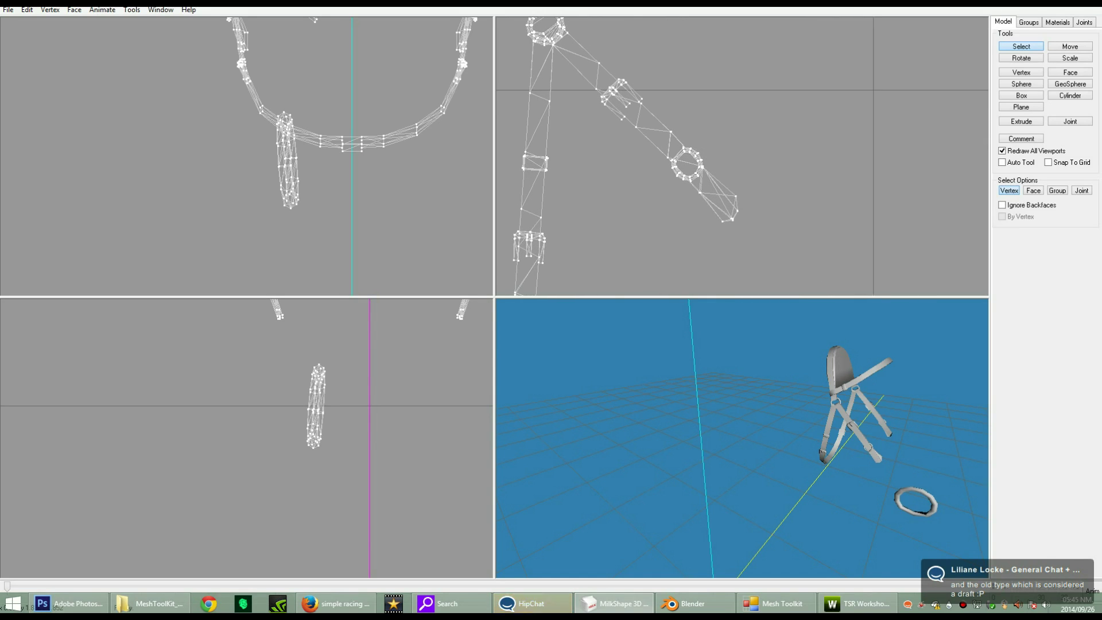
pyautogui.scroll(4, 742, 156)
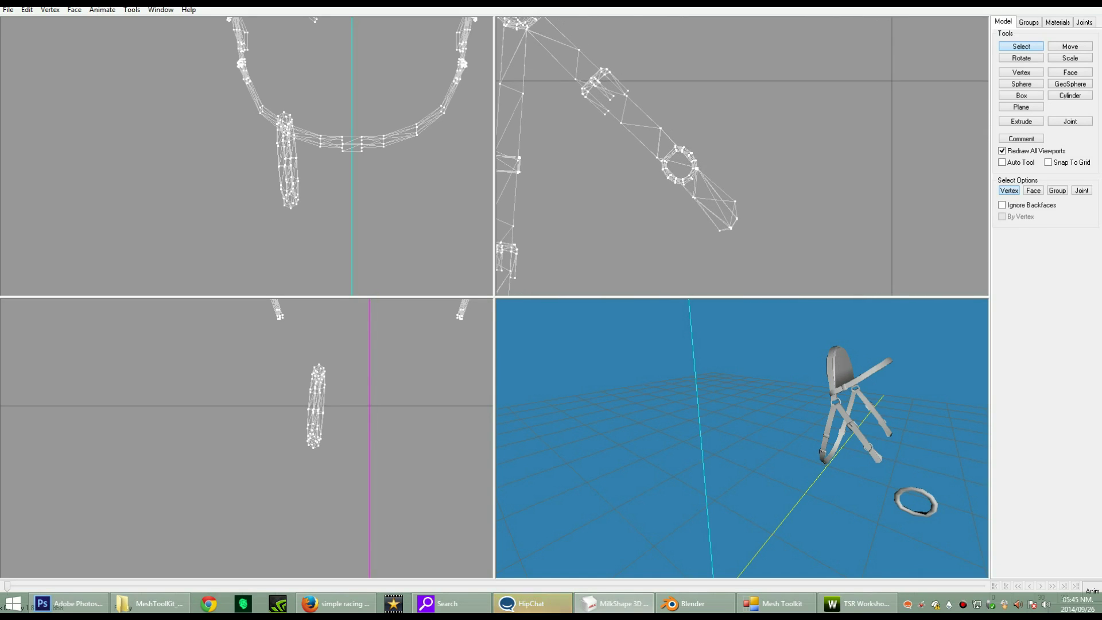
pyautogui.scroll(1, 742, 156)
pyautogui.keyDown('ctrl'); pyautogui.moveTo(675, 68); pyautogui.dragTo(810, 244); pyautogui.keyUp('ctrl')
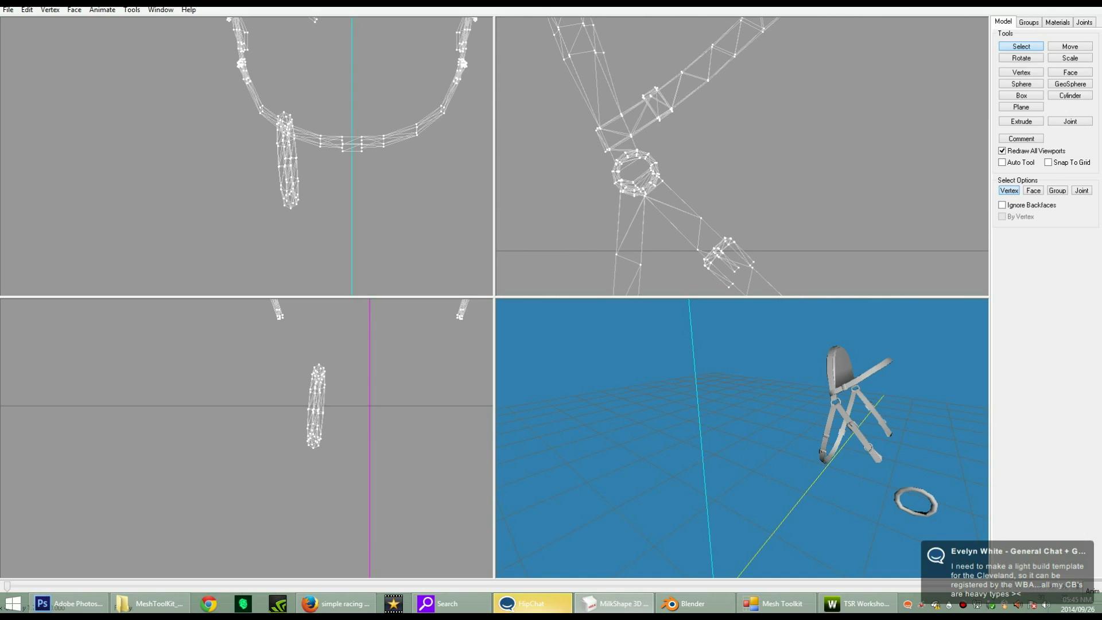
# Move the lowest centre vertices of the throat strap slightly upward in the front view, then deselect them
pyautogui.moveTo(334, 156); pyautogui.dragTo(368, 149)
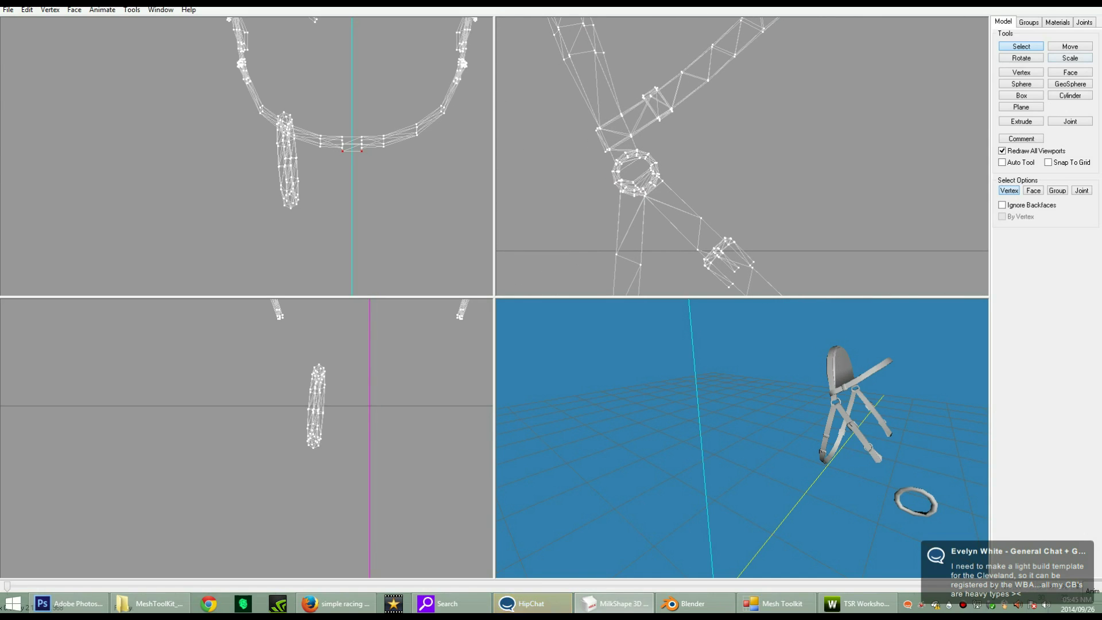
pyautogui.click(1070, 47)
pyautogui.moveTo(414, 175); pyautogui.dragTo(414, 172)
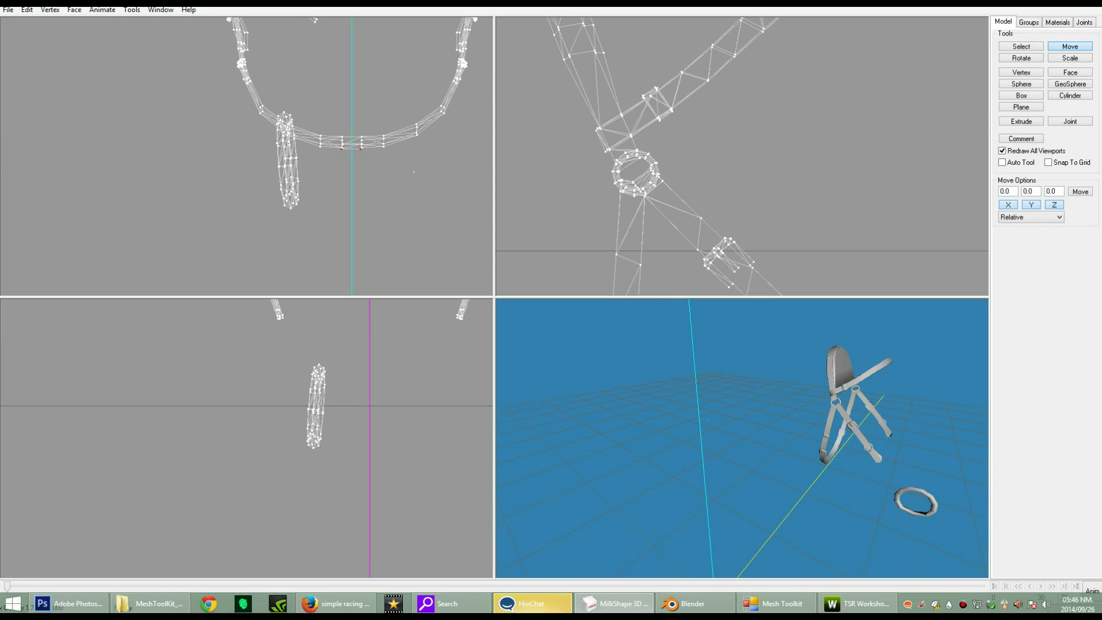
pyautogui.moveTo(803, 442); pyautogui.dragTo(775, 390)
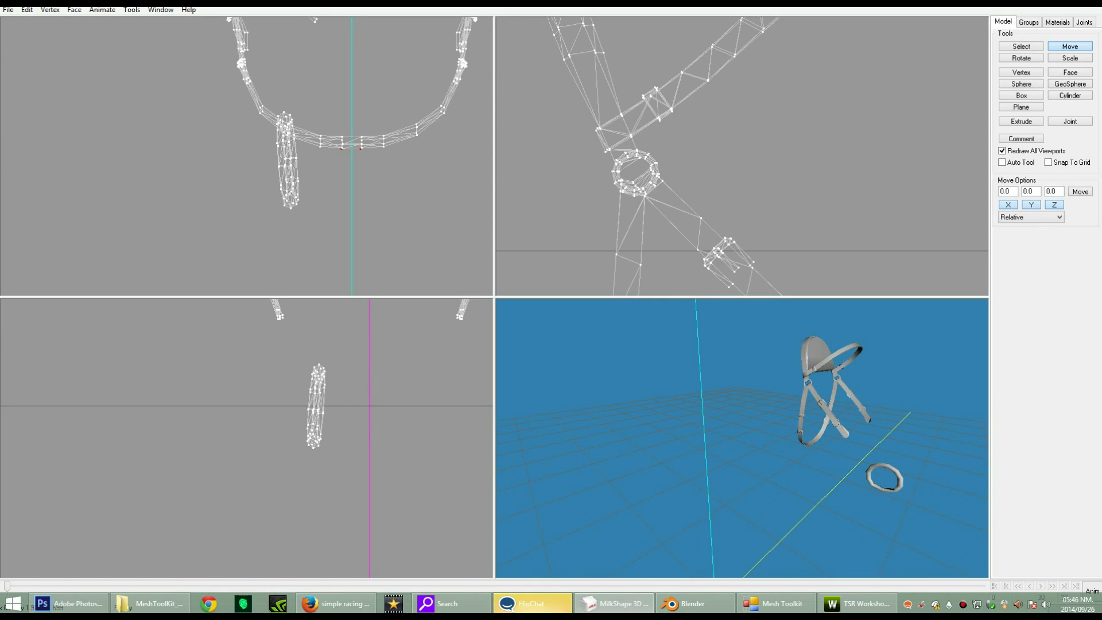
pyautogui.click(1021, 46)
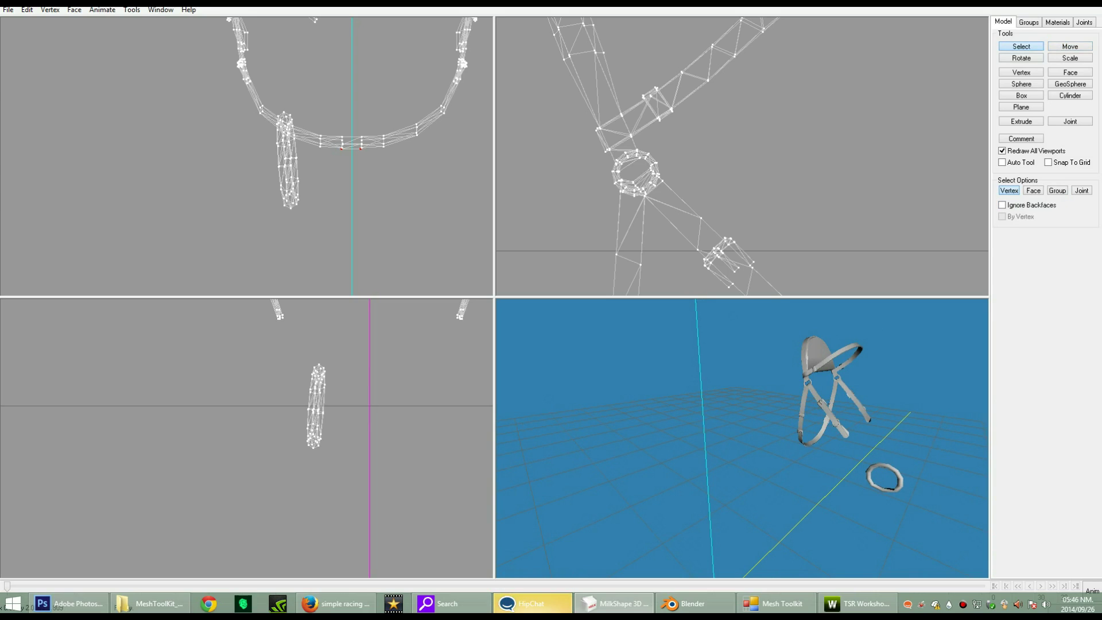
pyautogui.click(957, 69)
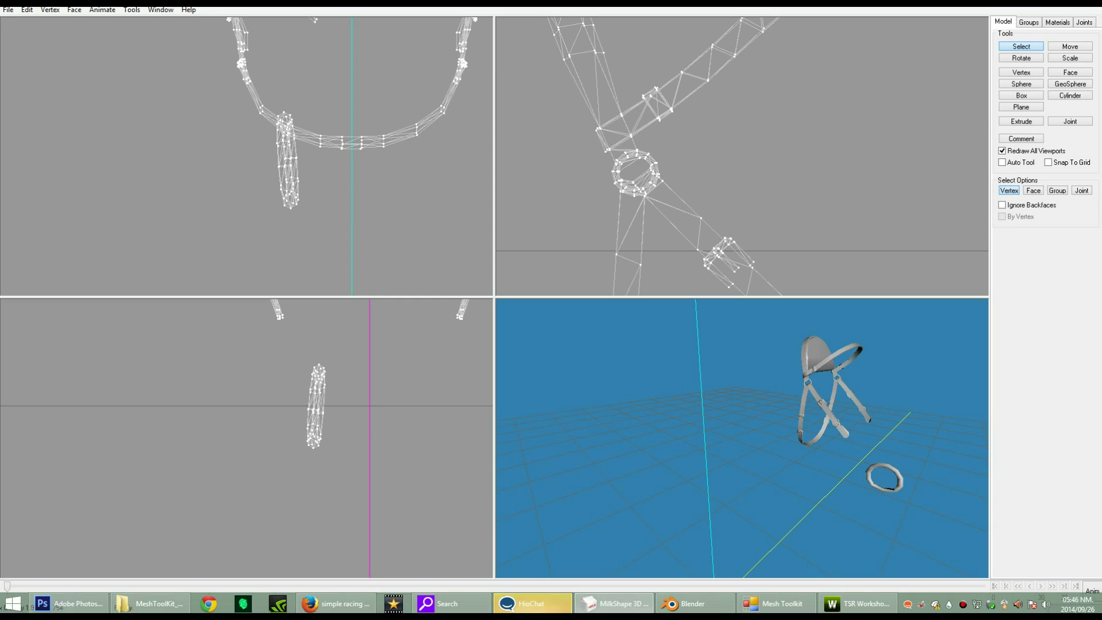
# Delete the small keeper loop on the strap rising forward from the upper joining ring and check the bridle in 3D
pyautogui.click(643, 96)
pyautogui.press('Delete')
pyautogui.moveTo(650, 84); pyautogui.dragTo(662, 93)
pyautogui.press('Delete')
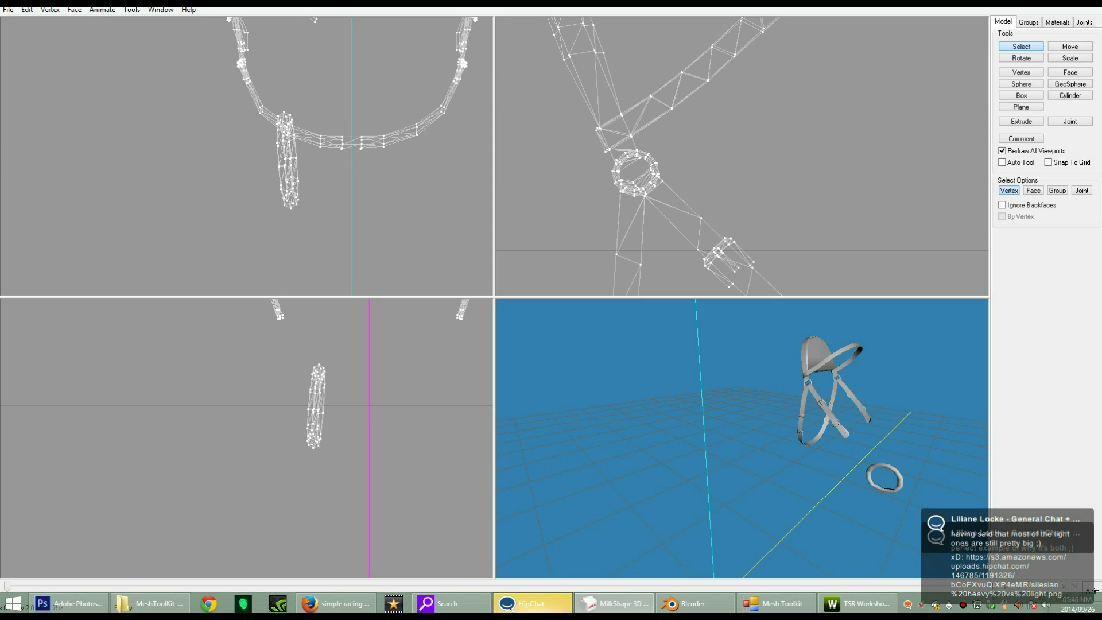
pyautogui.moveTo(741, 437); pyautogui.dragTo(755, 437)
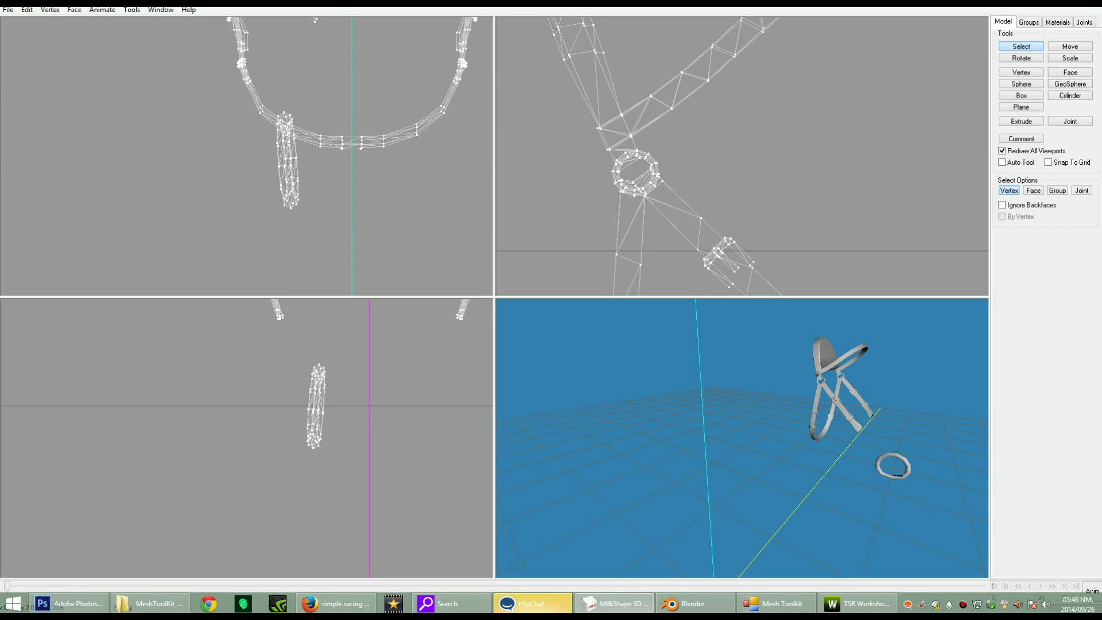
pyautogui.press('Delete')
pyautogui.moveTo(742, 428); pyautogui.dragTo(785, 463)
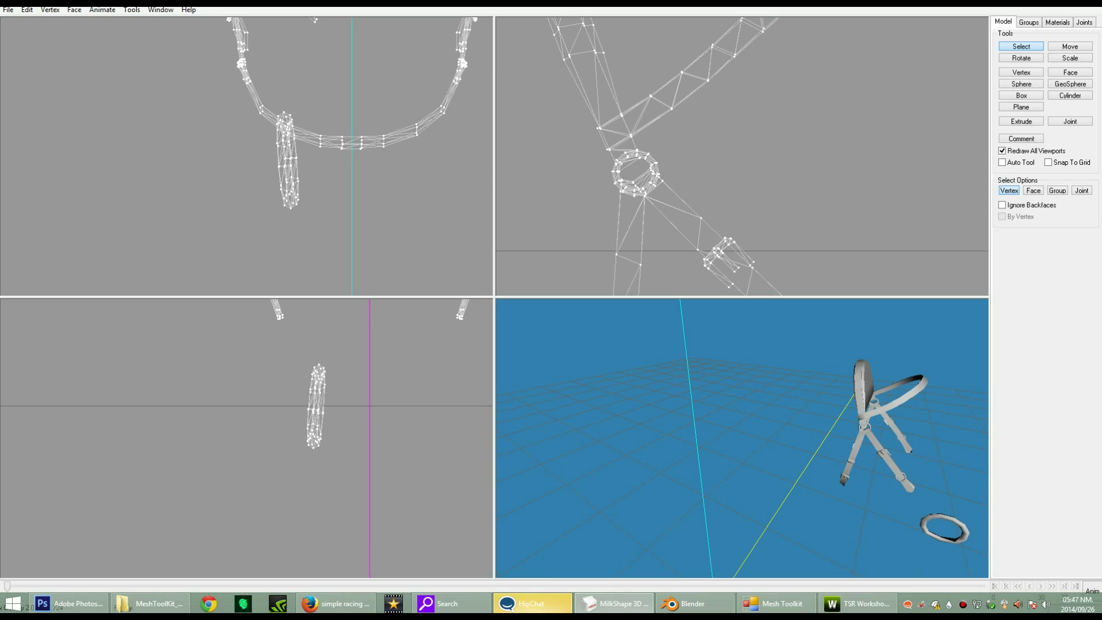
pyautogui.moveTo(803, 439); pyautogui.dragTo(832, 439)
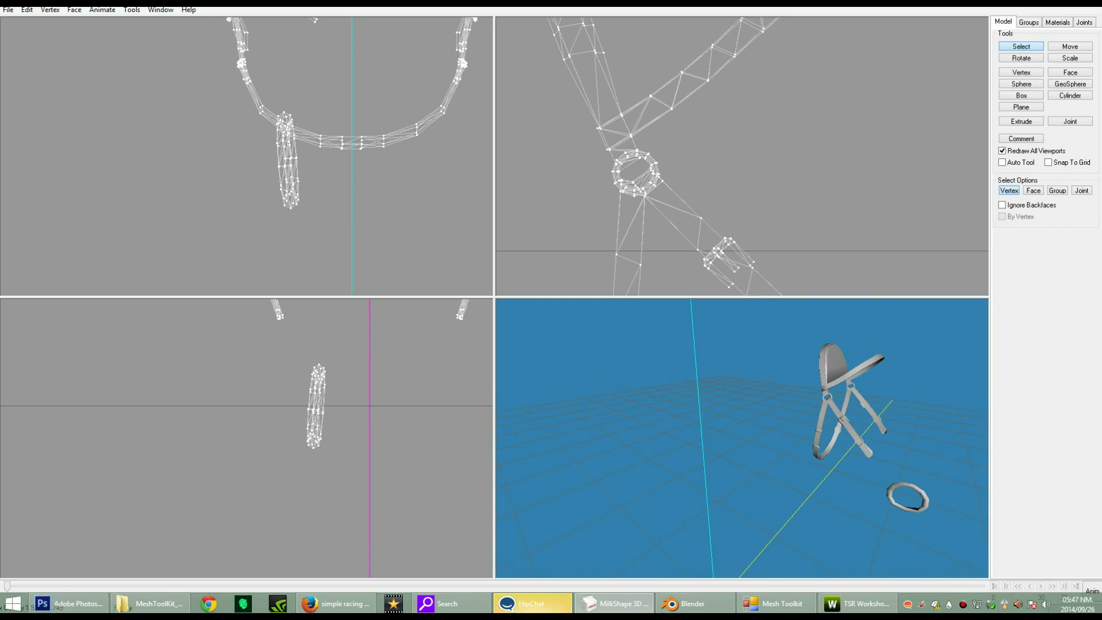
# Stretch the upper joining ring by moving its lower-half vertices slightly down in the side view
pyautogui.moveTo(689, 161)
pyautogui.keyDown('ctrl'); pyautogui.mouseDown()
pyautogui.moveTo(660, 170)
pyautogui.moveTo(696, 158)
pyautogui.mouseUp(); pyautogui.keyUp('ctrl')
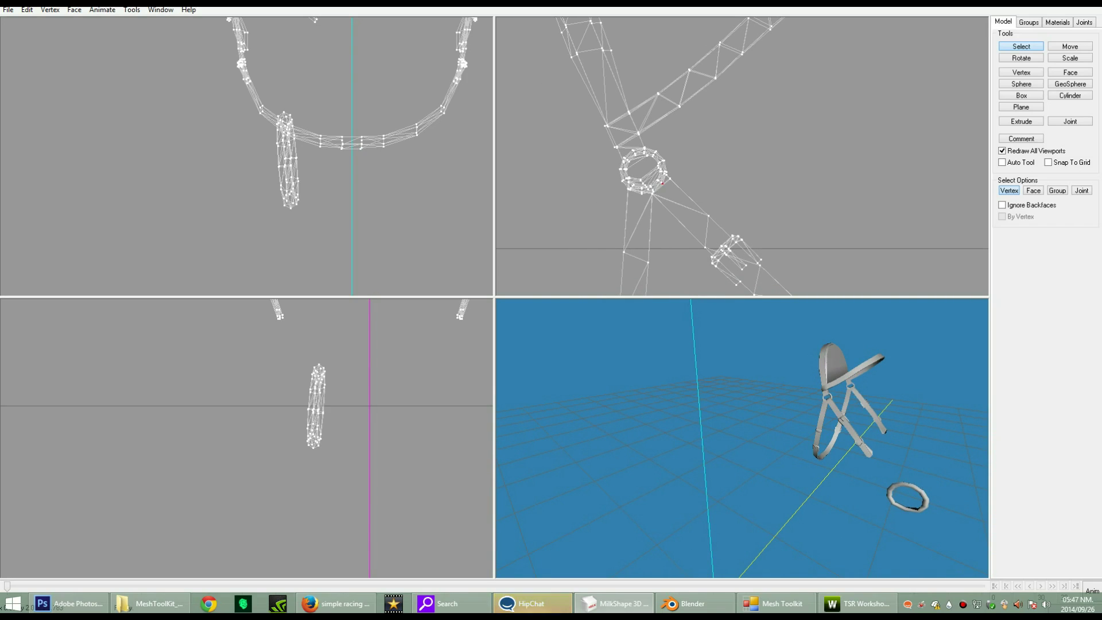
pyautogui.moveTo(705, 202); pyautogui.dragTo(615, 168)
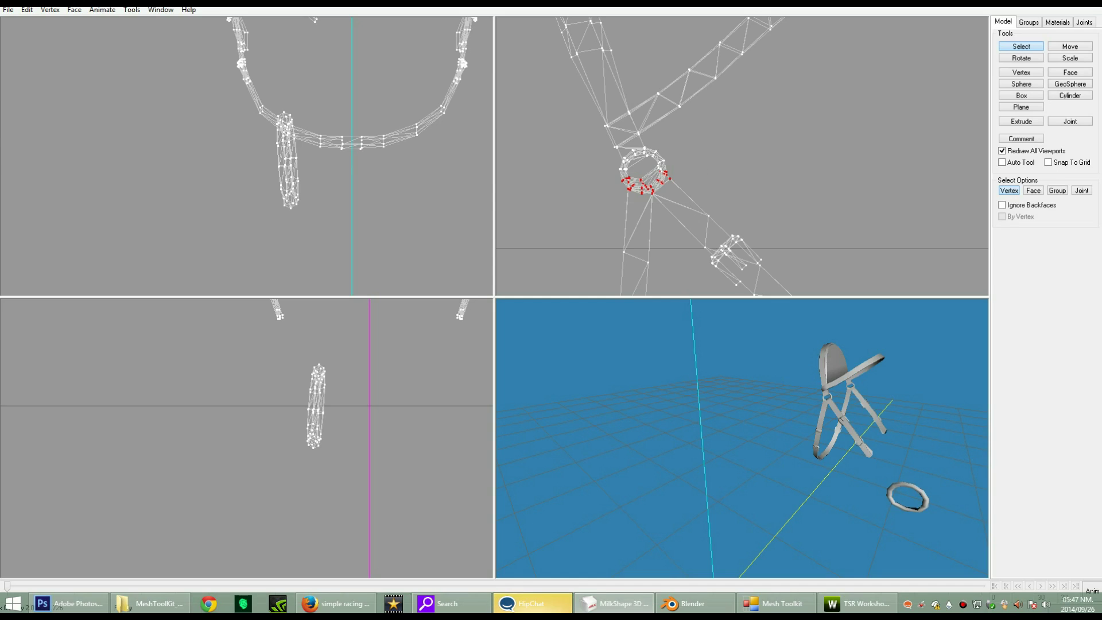
pyautogui.click(1070, 47)
pyautogui.moveTo(754, 173); pyautogui.dragTo(754, 180)
pyautogui.moveTo(746, 436)
pyautogui.mouseDown()
pyautogui.moveTo(772, 428)
pyautogui.moveTo(720, 431)
pyautogui.moveTo(752, 435)
pyautogui.mouseUp()
pyautogui.click(1021, 47)
pyautogui.click(1021, 46)
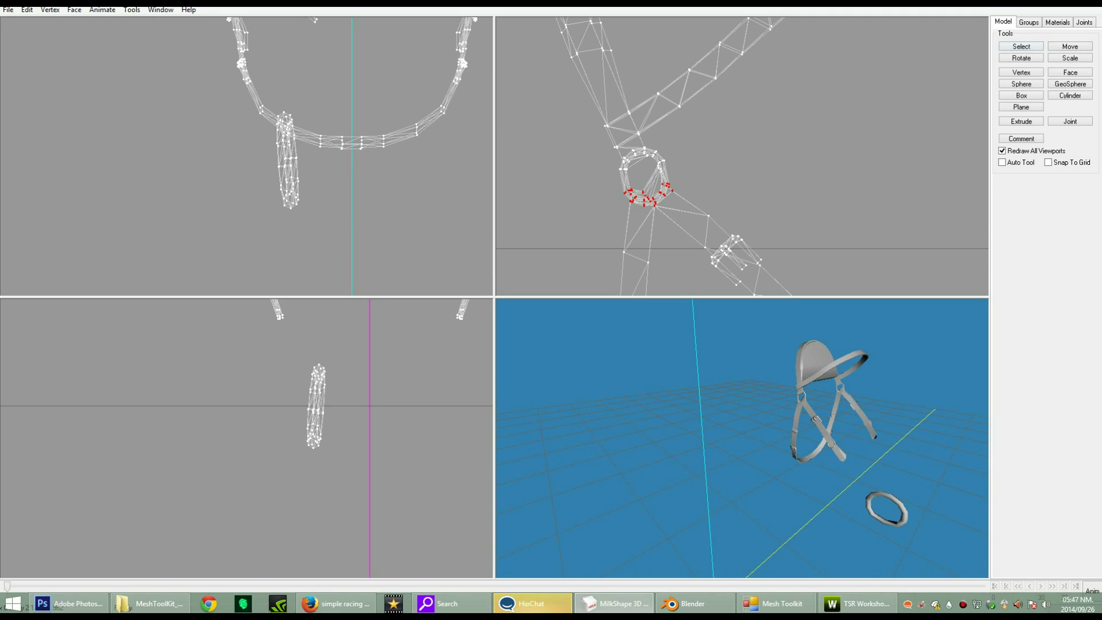
# Move the leftover vertices inside the joining ring's front edge down to line up with the stretched lower half
pyautogui.click(647, 173)
pyautogui.moveTo(647, 173); pyautogui.dragTo(671, 159)
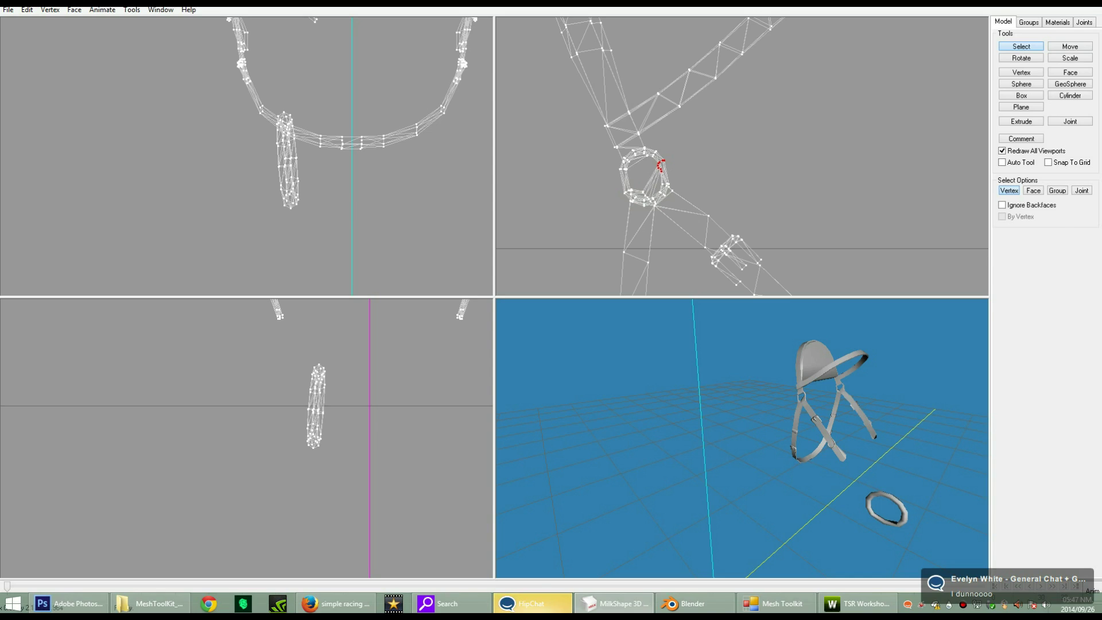
pyautogui.click(1070, 46)
pyautogui.moveTo(715, 126); pyautogui.dragTo(717, 135)
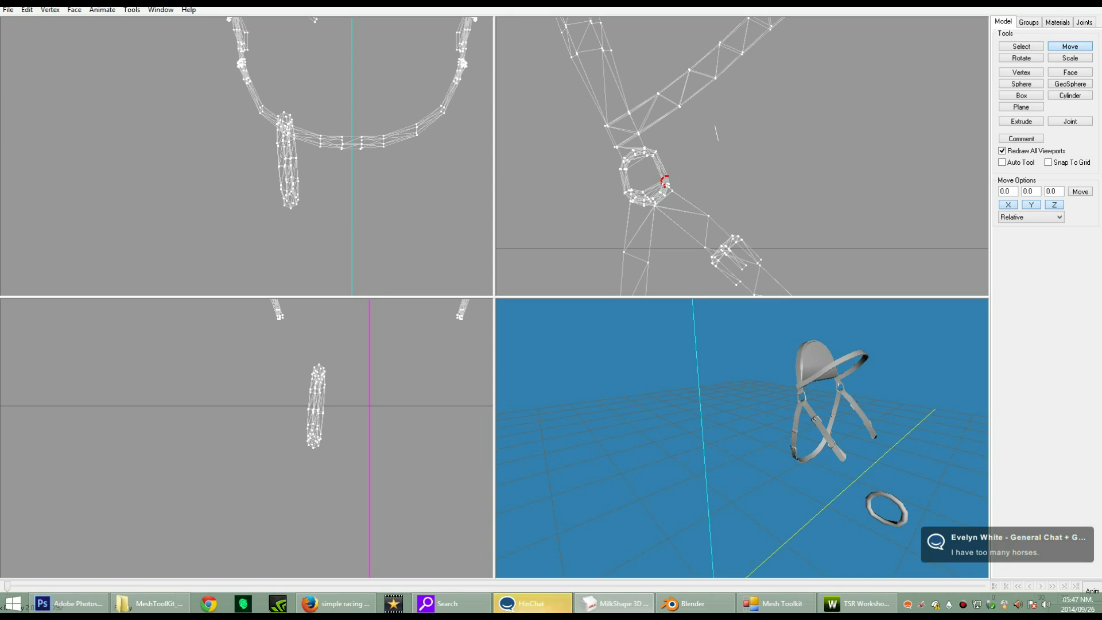
pyautogui.moveTo(740, 425); pyautogui.dragTo(775, 420)
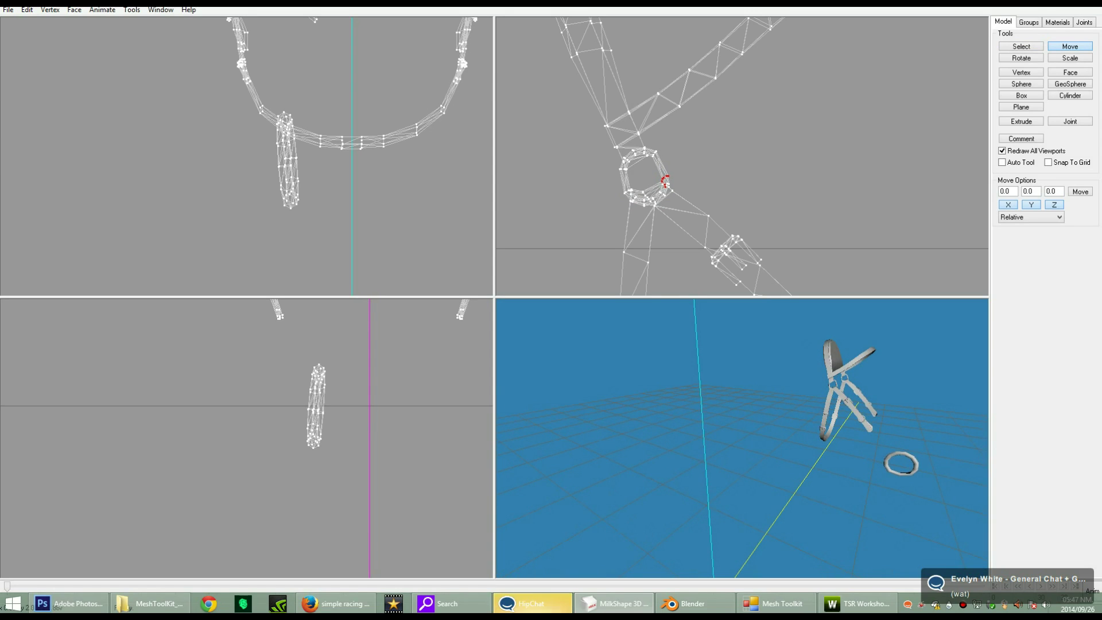
pyautogui.press('F1')
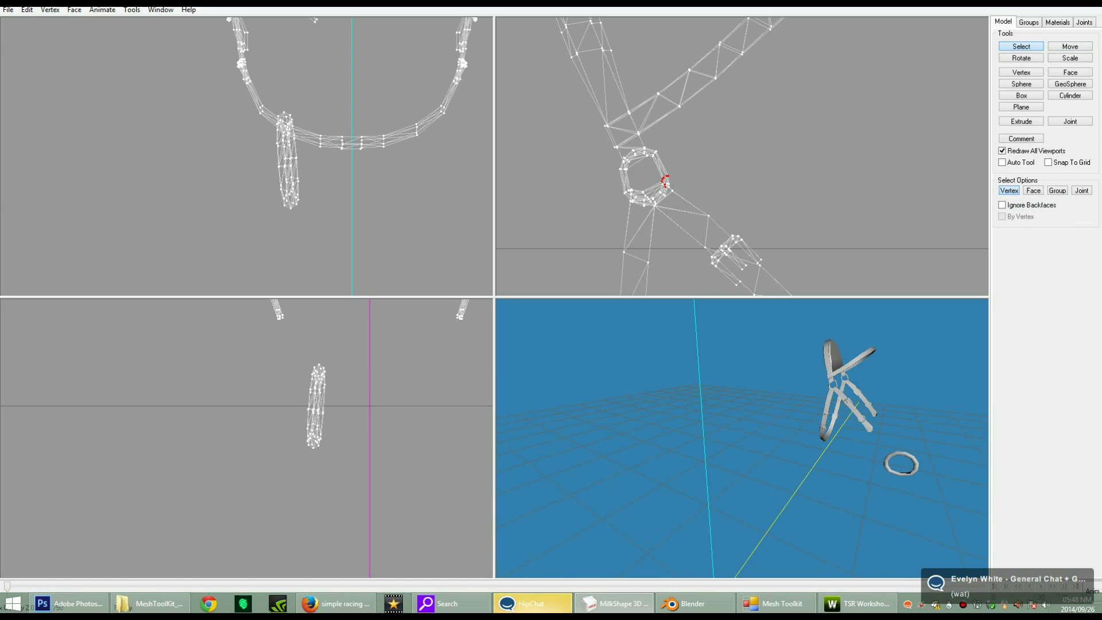
# Nudge the vertices at the joining ring's lower front edge, where the forward cheek strap starts, slightly forward in the side view
pyautogui.click(658, 202)
pyautogui.moveTo(653, 200)
pyautogui.mouseDown()
pyautogui.moveTo(661, 207)
pyautogui.moveTo(648, 197)
pyautogui.mouseUp()
pyautogui.click(651, 208)
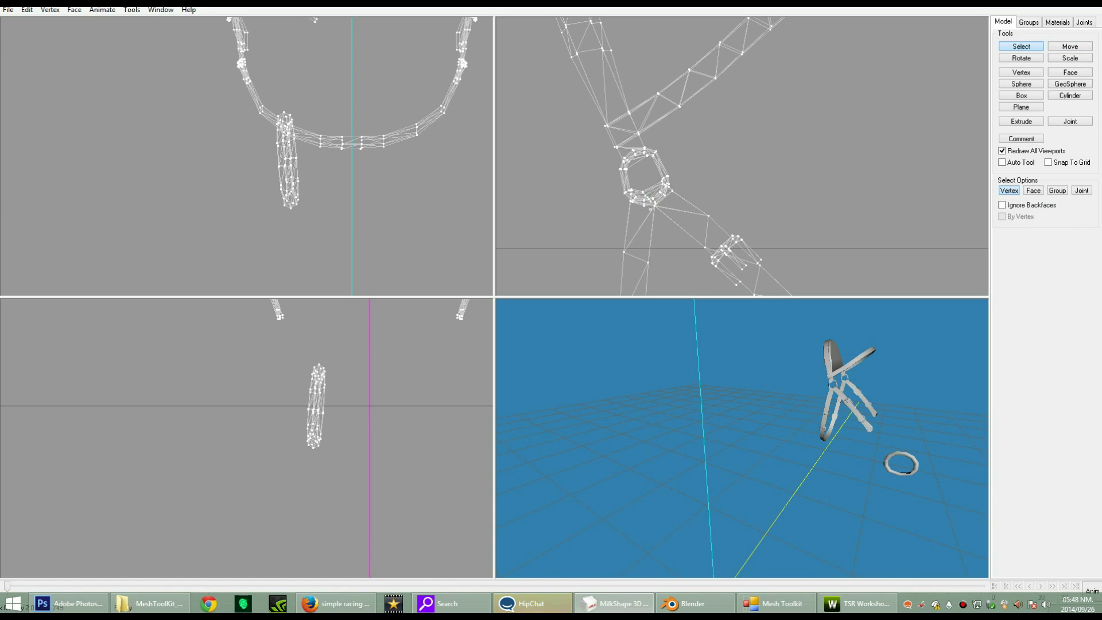
pyautogui.moveTo(662, 209); pyautogui.dragTo(654, 202)
pyautogui.press('F2')
pyautogui.scroll(-4, 742, 438)
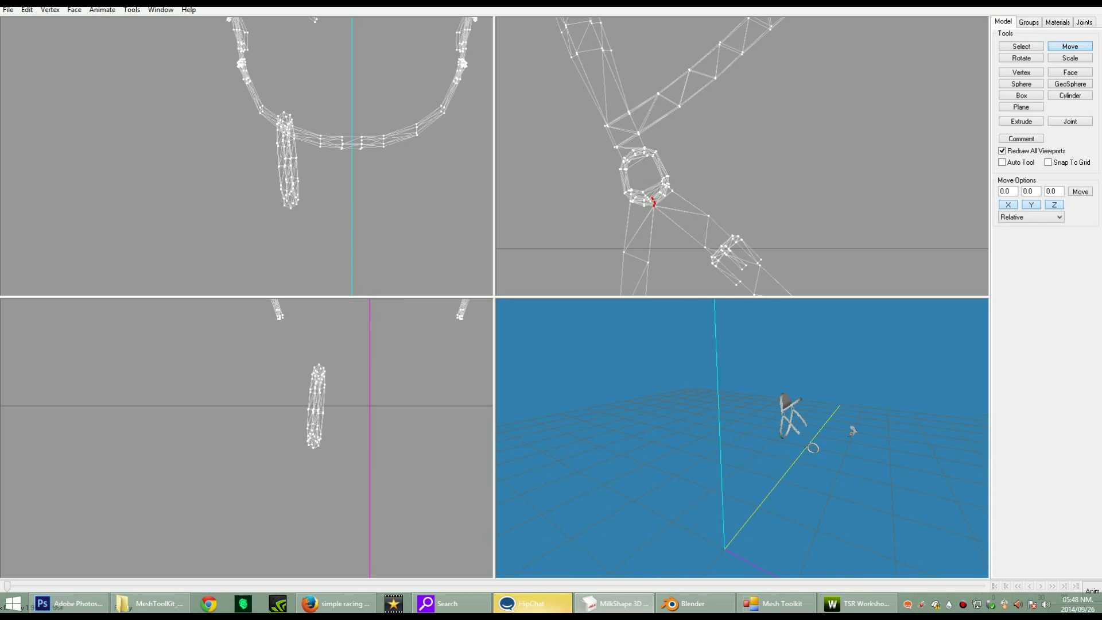
pyautogui.scroll(3, 742, 438)
pyautogui.scroll(-1, 741, 438)
pyautogui.scroll(2, 742, 438)
pyautogui.scroll(-2, 742, 438)
pyautogui.scroll(-2, 741, 438)
pyautogui.moveTo(741, 438); pyautogui.dragTo(706, 454)
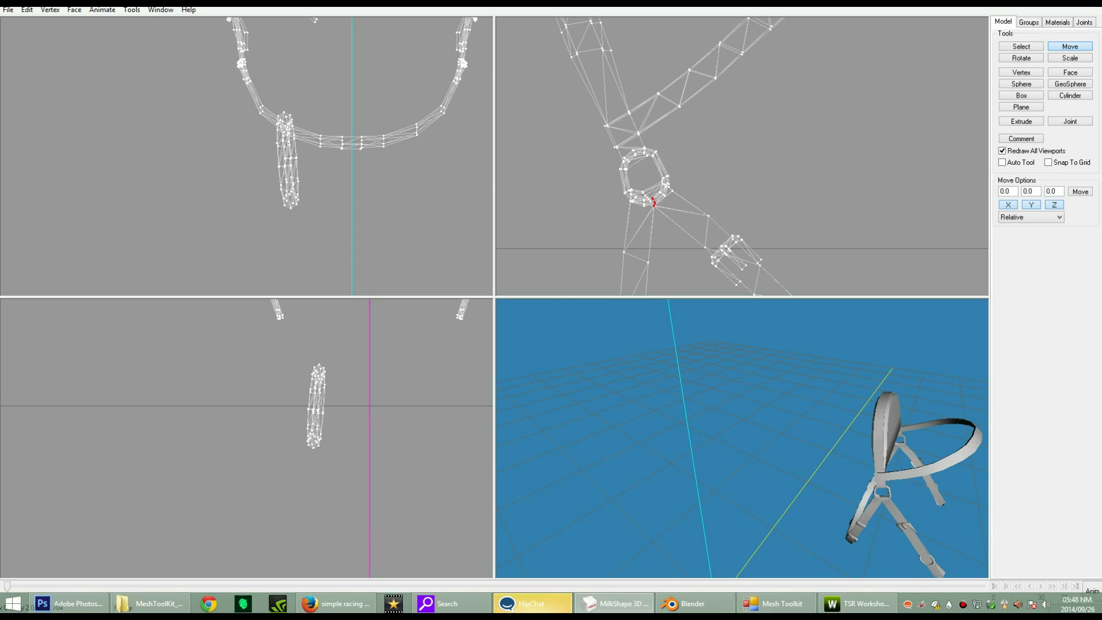
pyautogui.moveTo(640, 88)
pyautogui.mouseDown()
pyautogui.moveTo(655, 90)
pyautogui.moveTo(641, 88)
pyautogui.mouseUp()
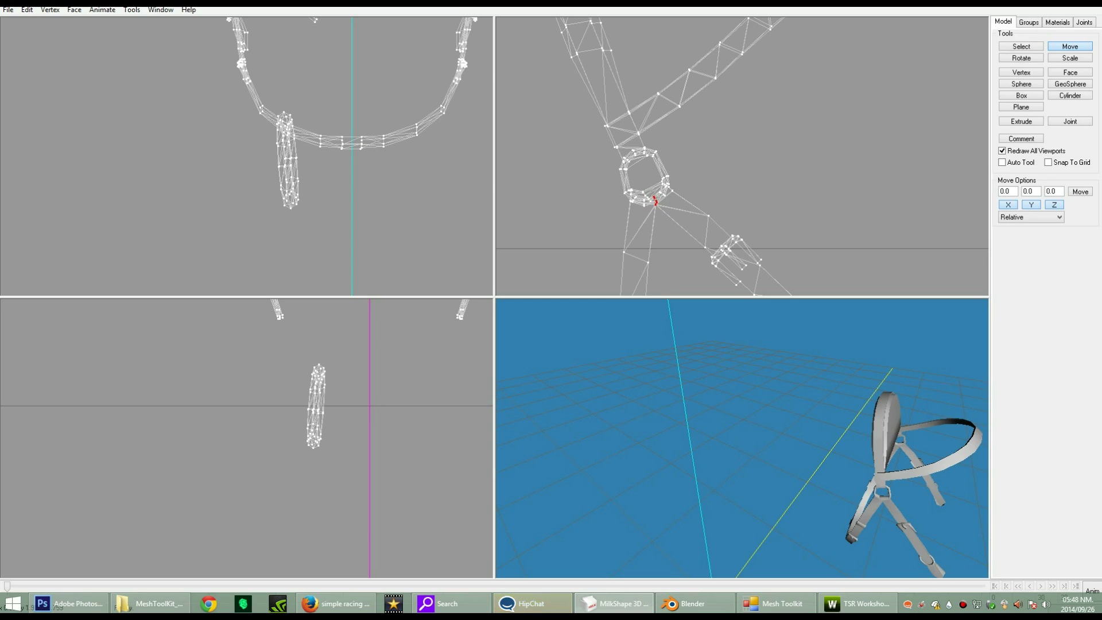
pyautogui.moveTo(764, 459); pyautogui.dragTo(753, 439)
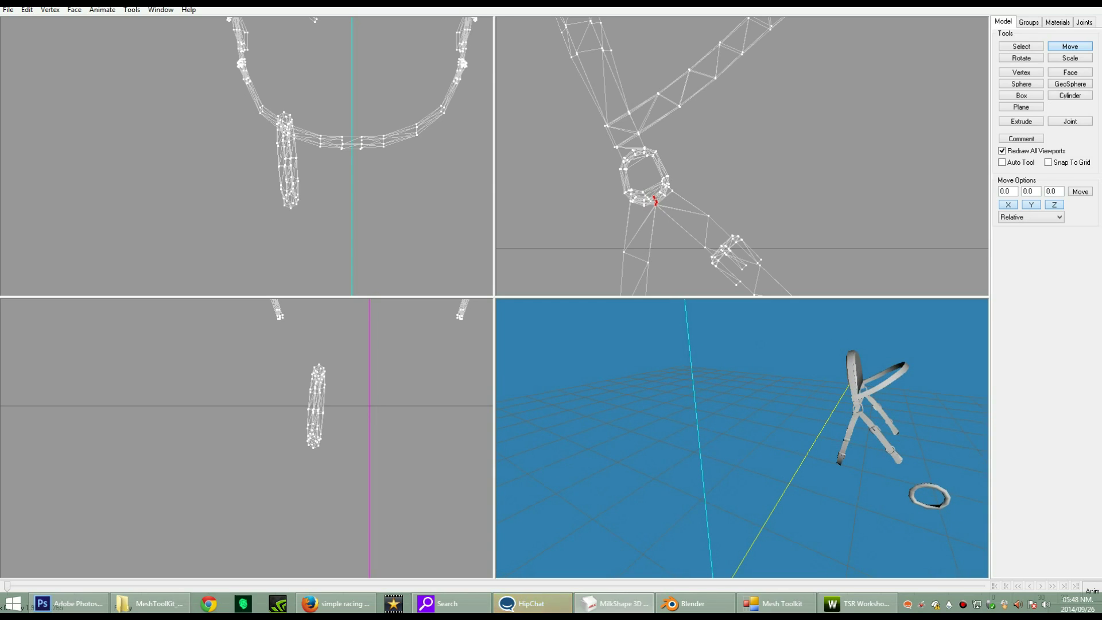
# Delete the rear end section of the strap rising forward above the joining ring, detaching it from the upright cheek strap
pyautogui.click(1021, 46)
pyautogui.click(660, 81)
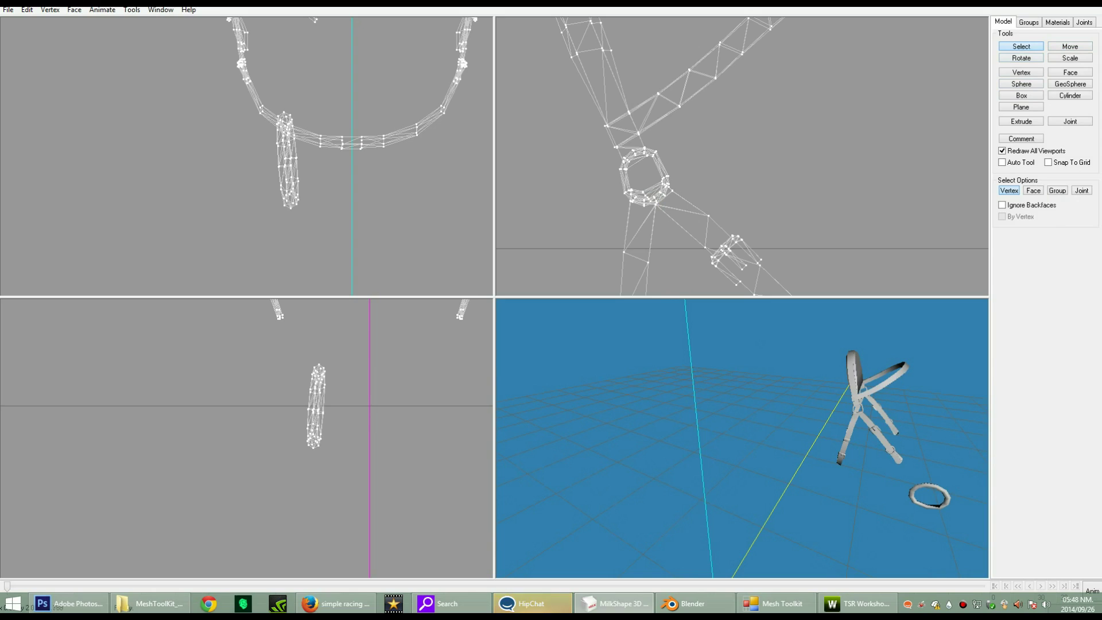
pyautogui.moveTo(653, 88); pyautogui.dragTo(684, 113)
pyautogui.press('Delete')
pyautogui.press('Delete')
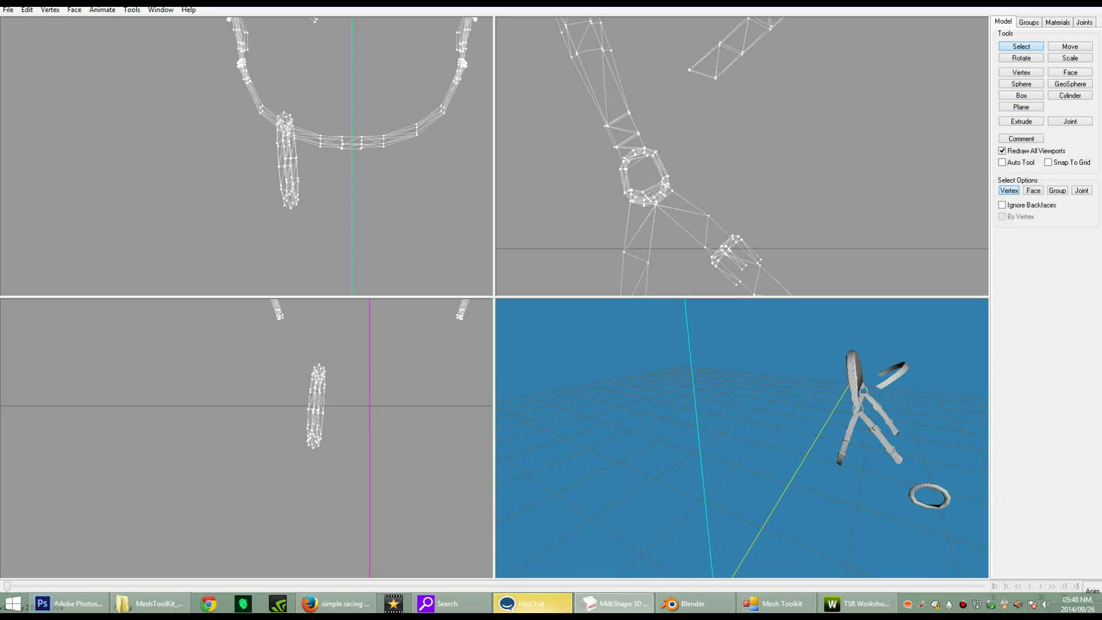
# Move the upper corner vertices of the forward strap's cut end slightly up and forward in the side view to square the end
pyautogui.moveTo(673, 79); pyautogui.dragTo(701, 65)
pyautogui.press('F2')
pyautogui.moveTo(777, 90); pyautogui.dragTo(783, 83)
pyautogui.moveTo(695, 62); pyautogui.dragTo(698, 62)
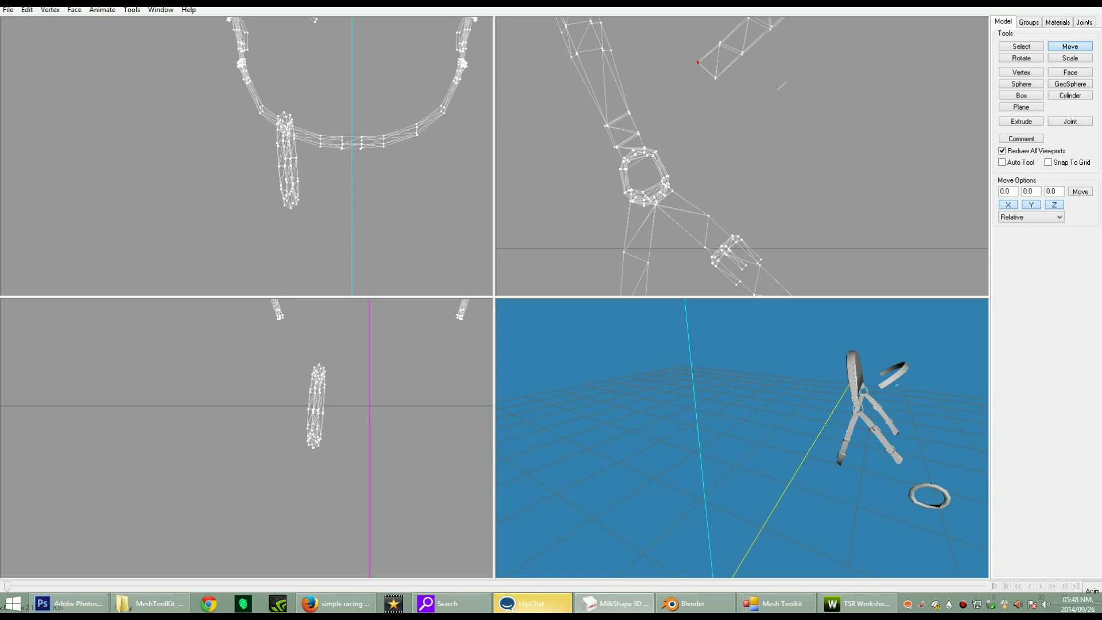